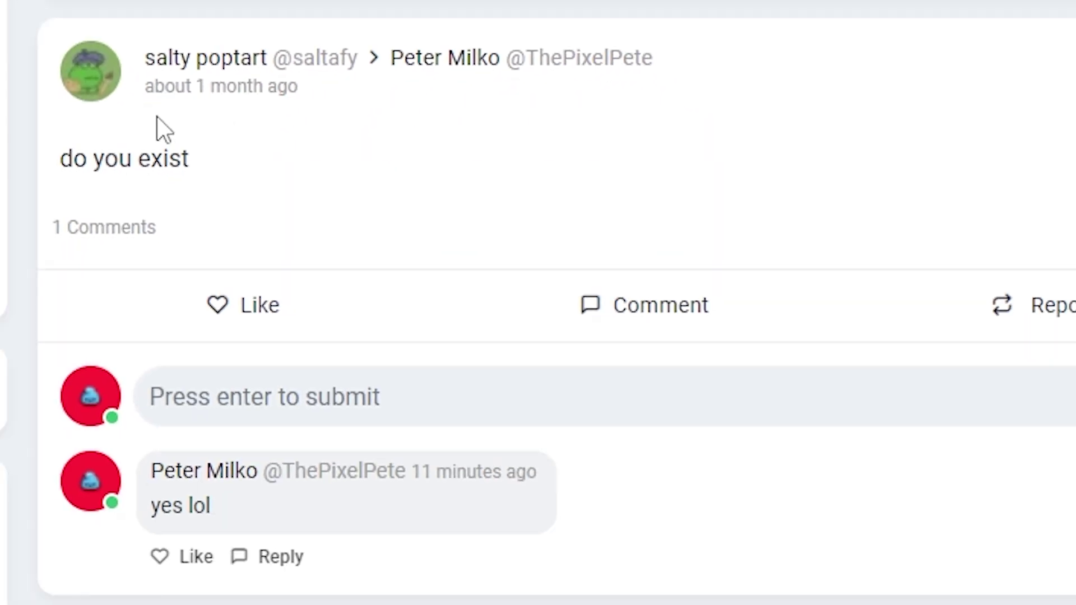
Read the "do you exist" post and its comment on the profile page.
left_click_drag(63, 159, 197, 171)
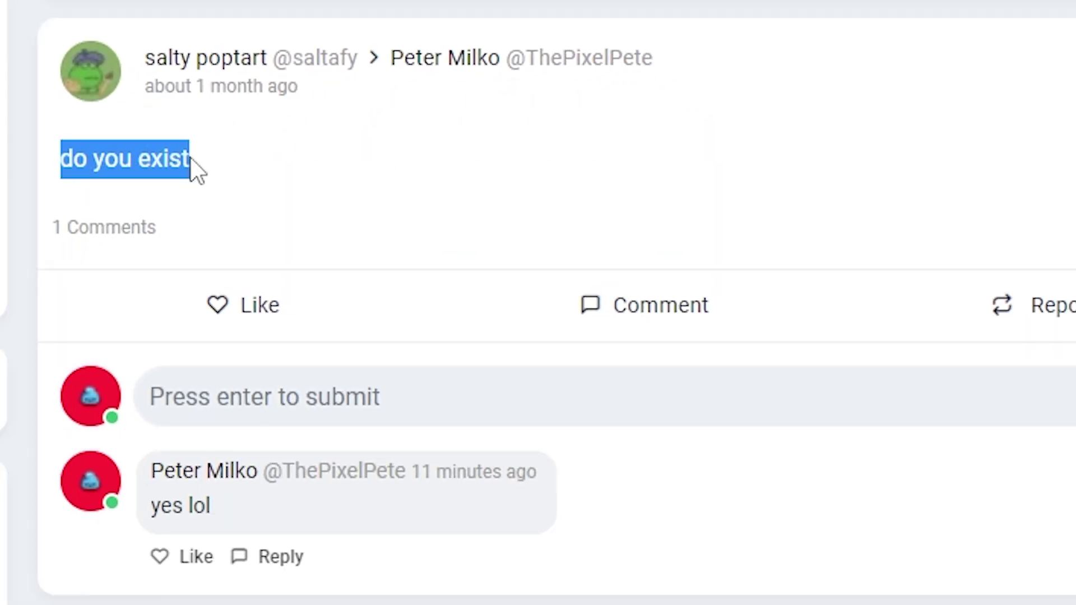
left_click(203, 198)
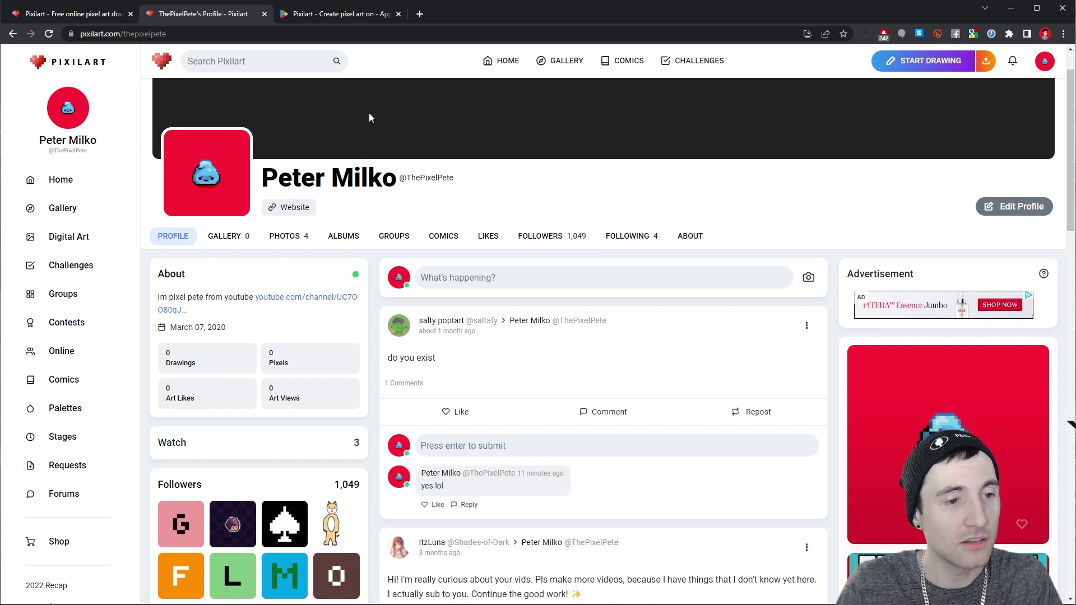
left_click(335, 16)
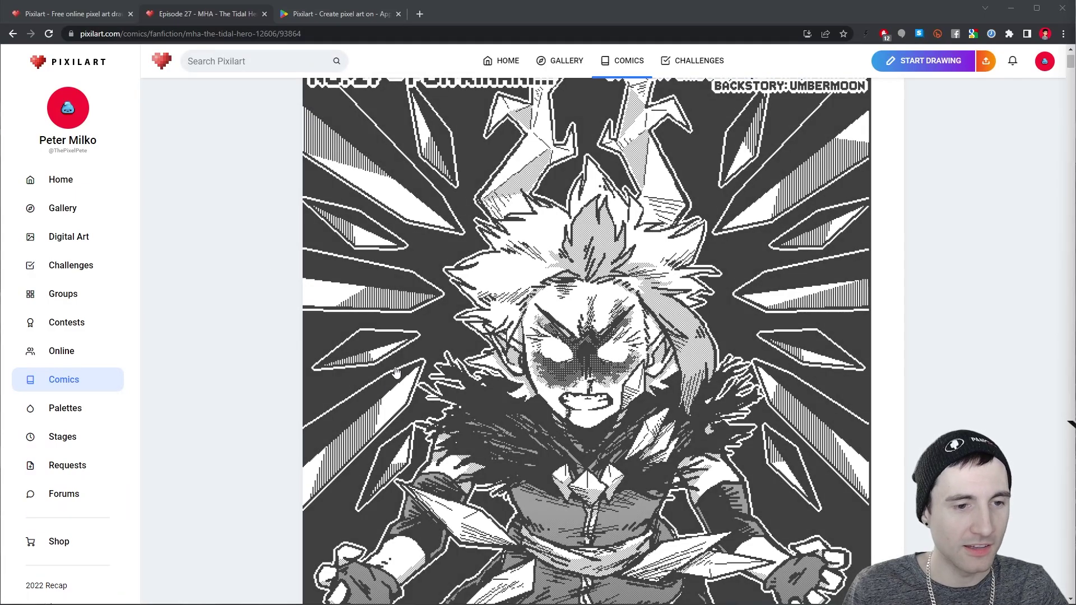
Look through the Episode 27 comic and the site's gallery, groups and color palettes sections.
scroll(232, 360, "down", 15)
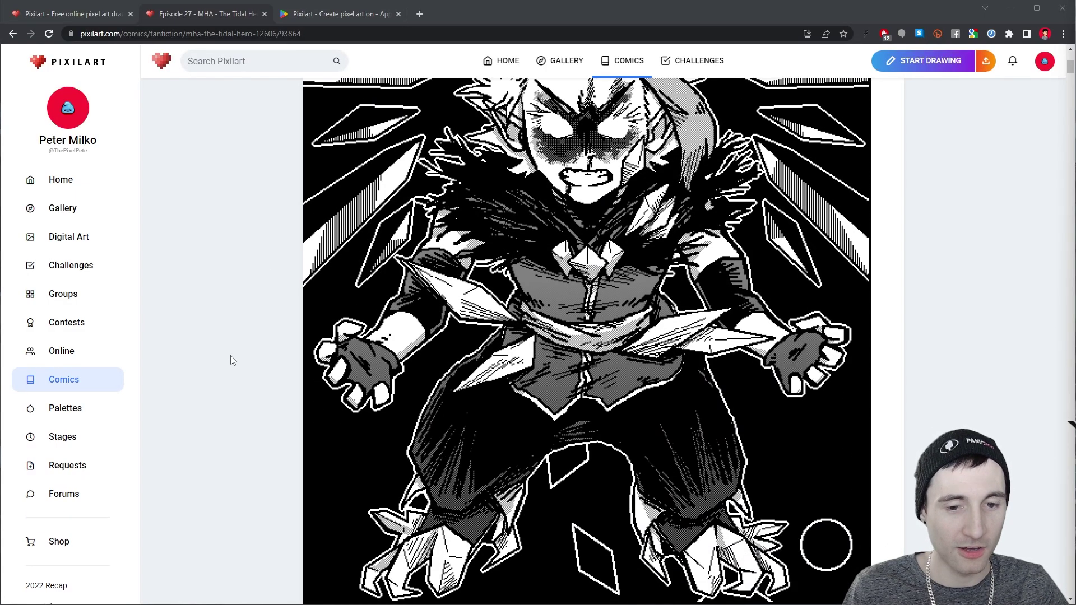
scroll(232, 360, "down", 5)
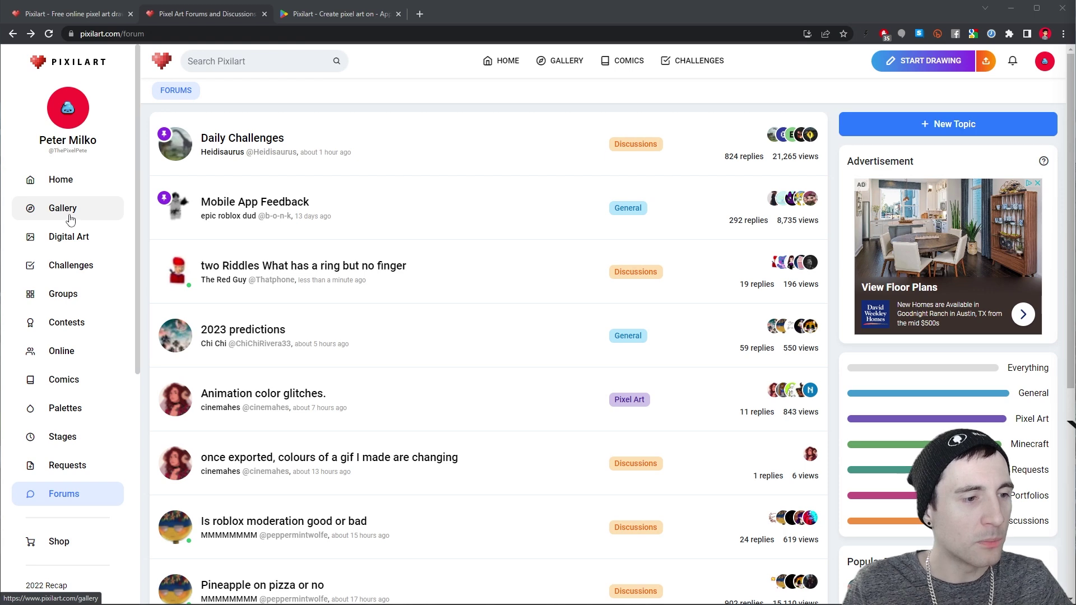
left_click(65, 210)
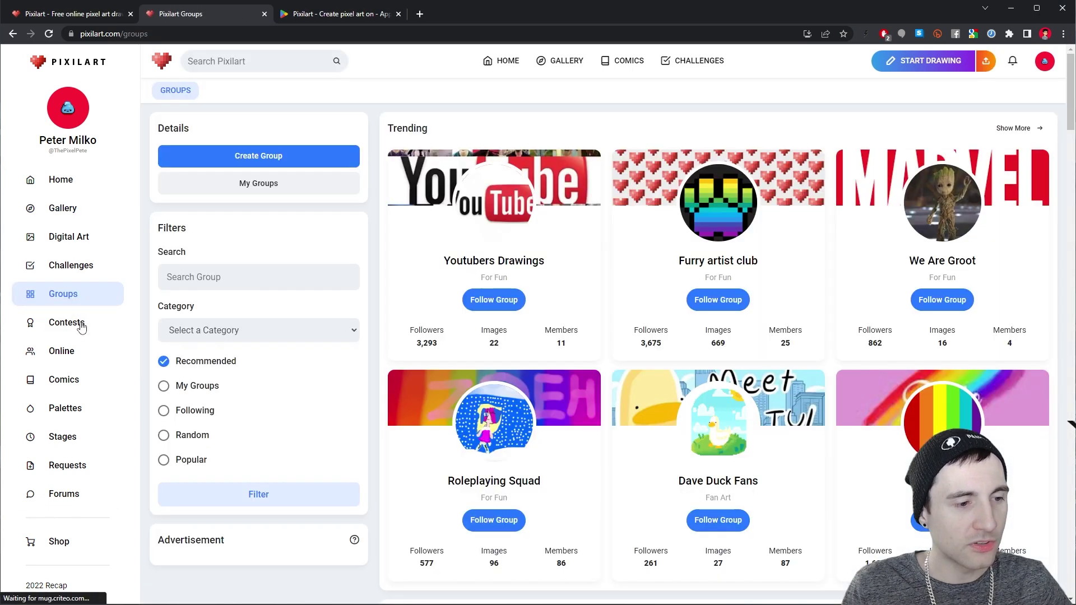
left_click(81, 325)
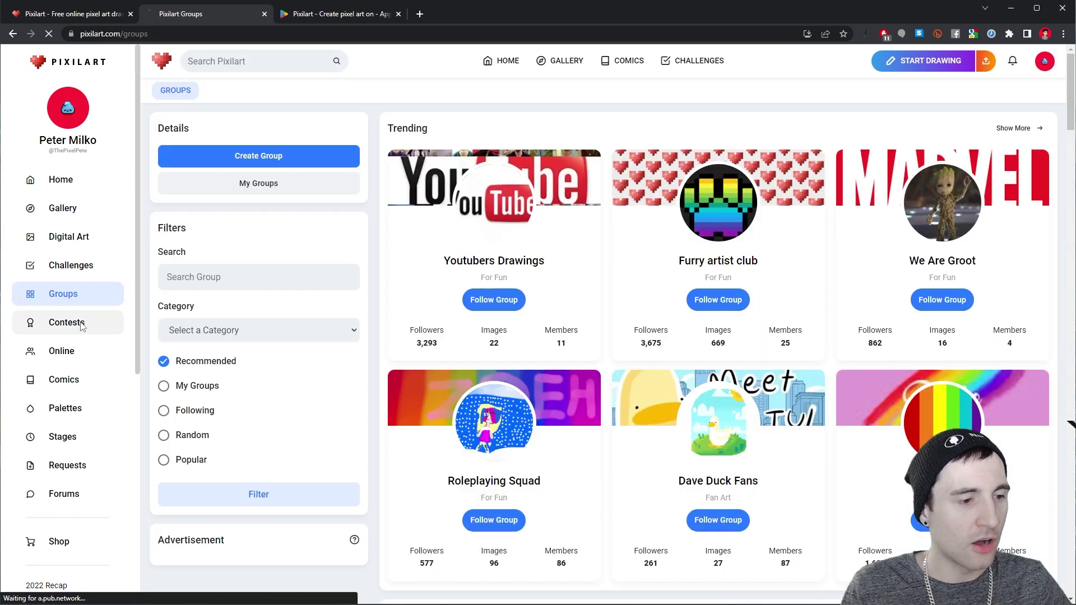
left_click(78, 409)
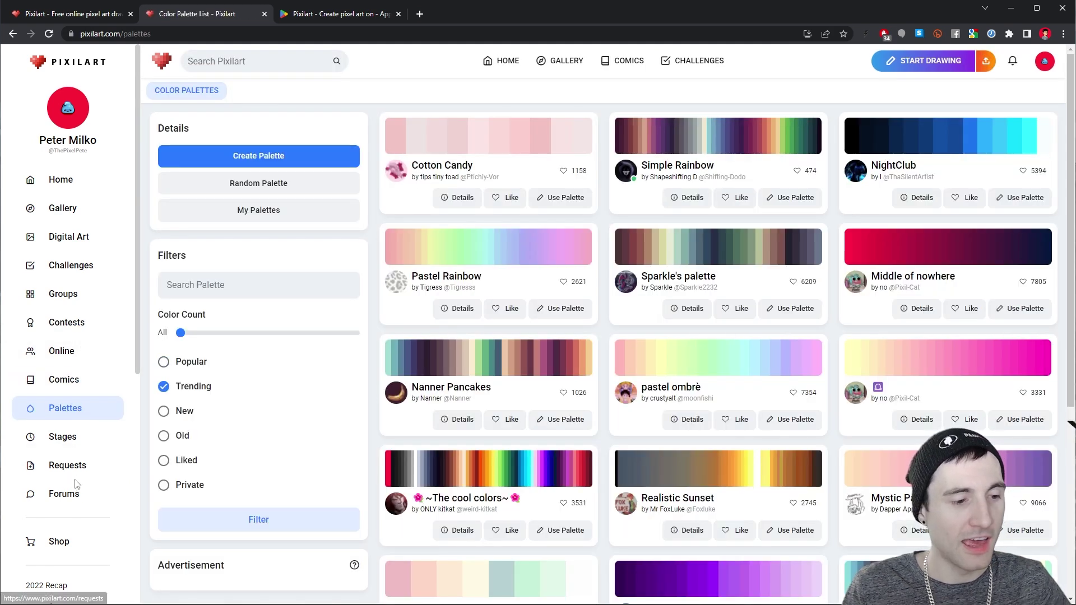
Browse the site's shop and examine the Men's American Apparel Sublimation T-Shirt product page.
left_click(61, 543)
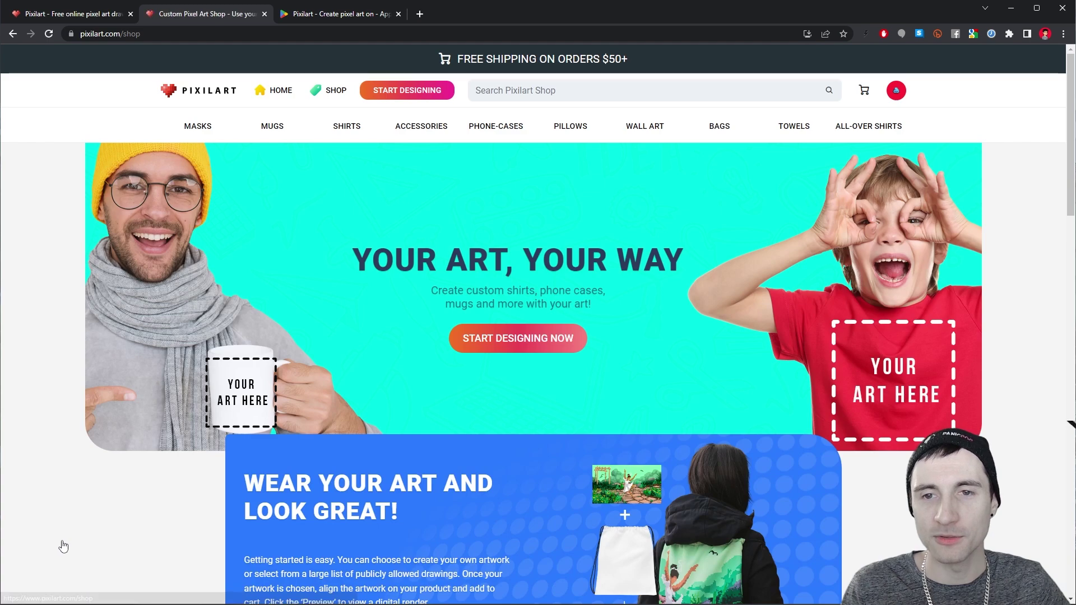
scroll(933, 381, "down", 4)
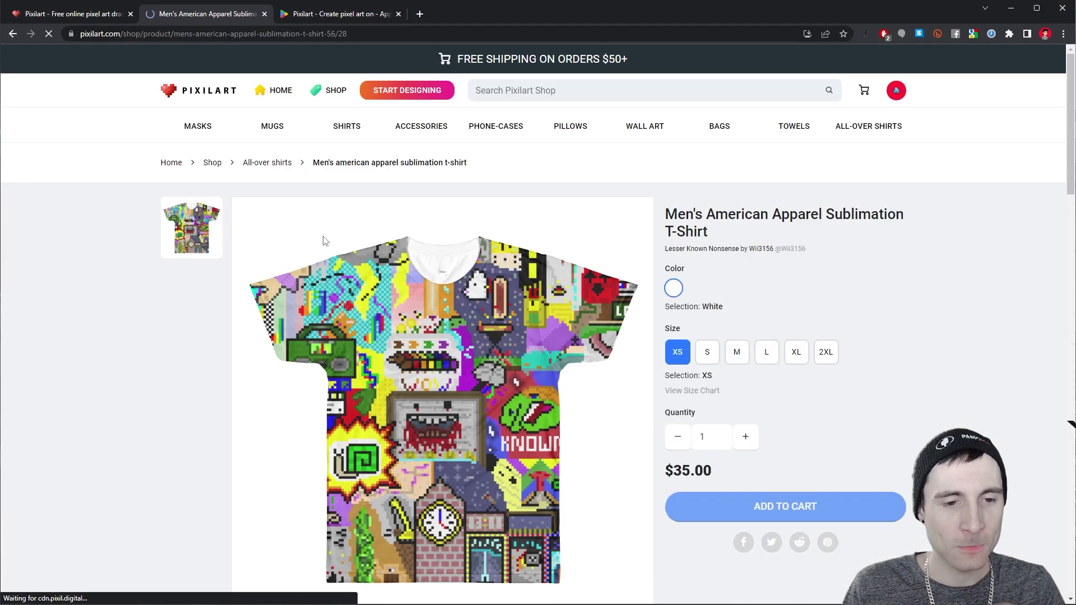
scroll(371, 266, "down", 4)
scroll(334, 261, "up", 2)
key("alt+Left")
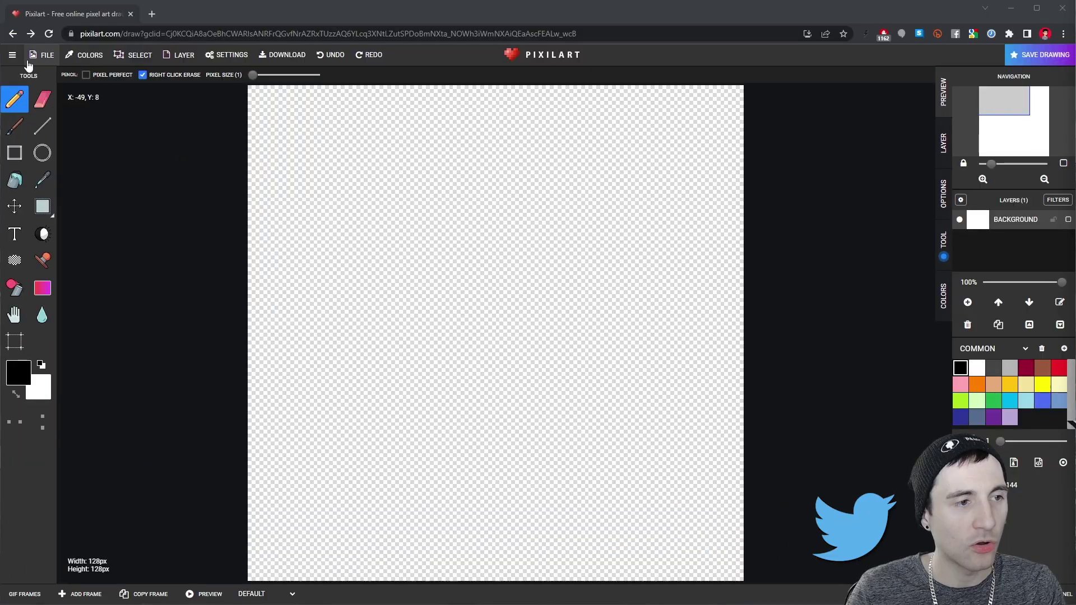
Change the pencil tool's keyboard shortcut to R in the drawing editor's key bindings.
left_click(43, 54)
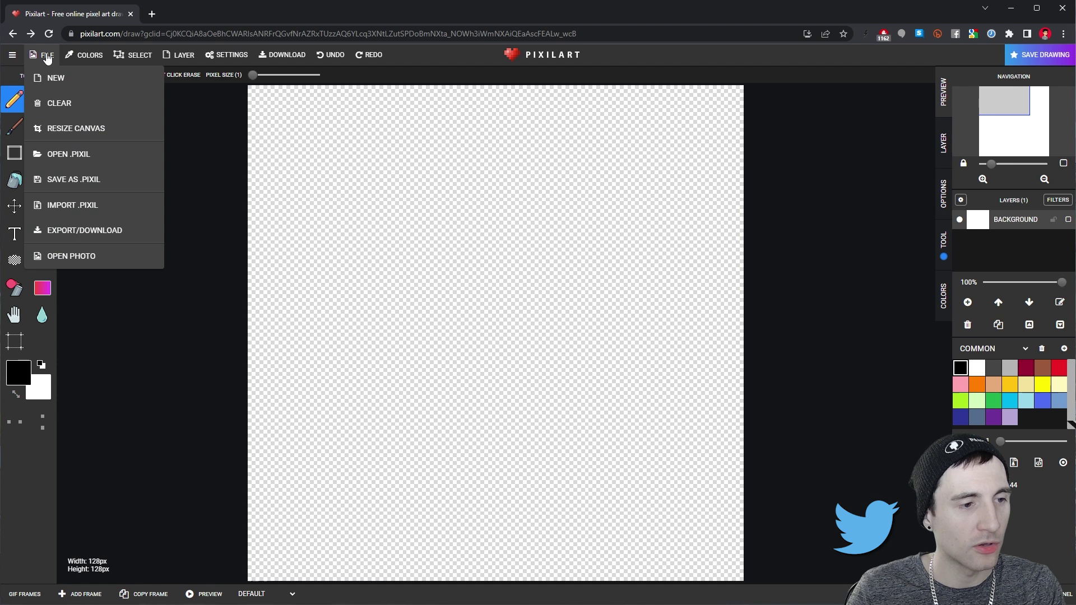
left_click(53, 77)
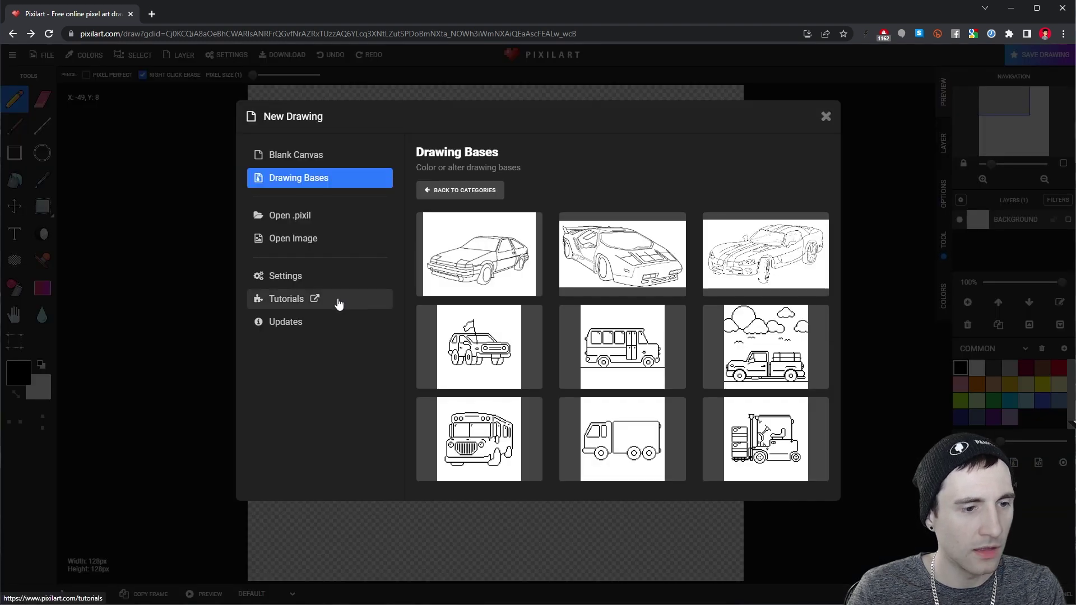
left_click(288, 277)
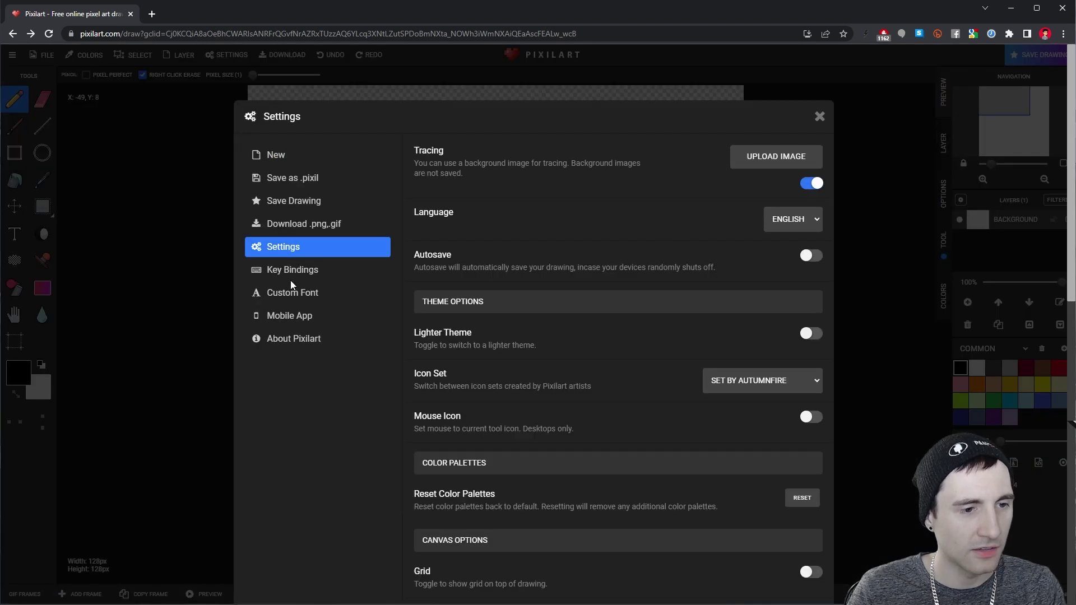
left_click(291, 277)
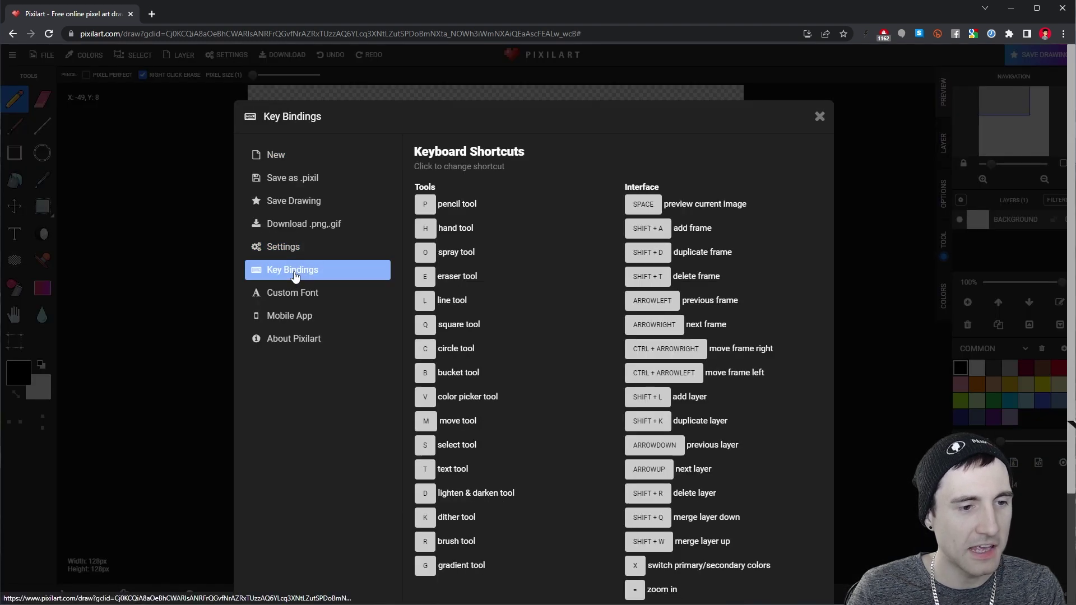
left_click(426, 206)
key("r")
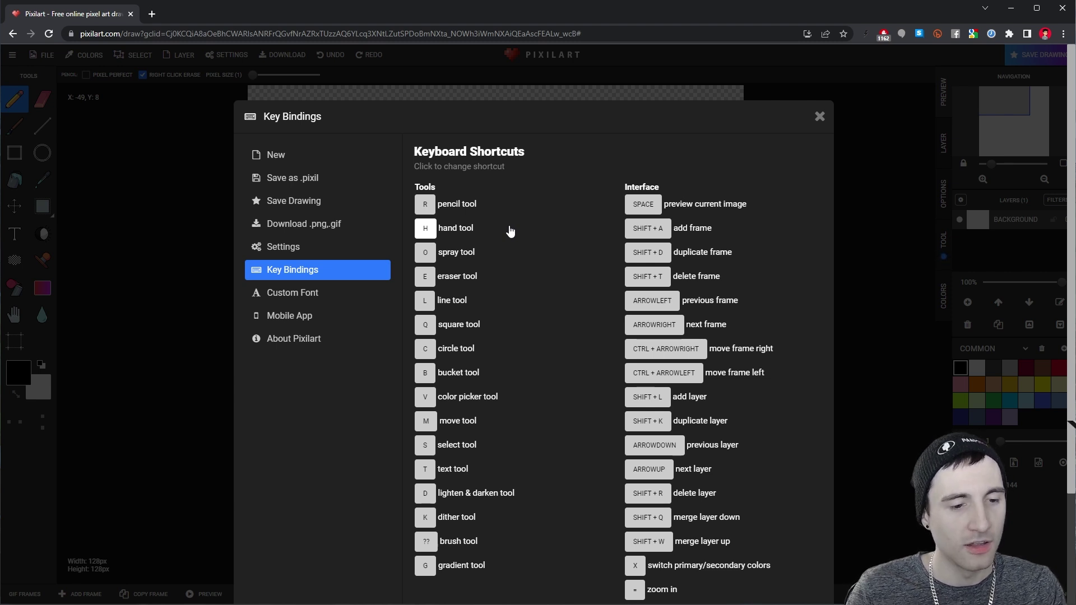
left_click(819, 116)
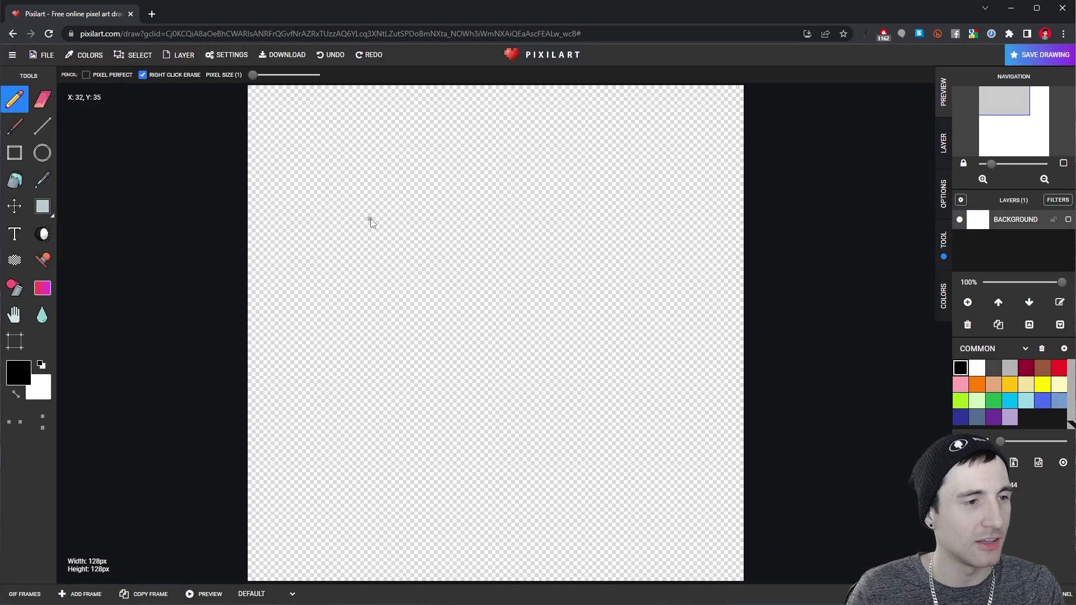
Draw a large black letter S freehand with the Pencil tool in the upper middle of the canvas.
mouse_move(536, 169)
left_mouse_down()
mouse_move(460, 173)
mouse_move(432, 196)
mouse_move(457, 220)
mouse_move(521, 237)
mouse_move(526, 277)
mouse_move(475, 303)
mouse_move(418, 294)
left_mouse_up()
scroll(447, 221, "up", 3)
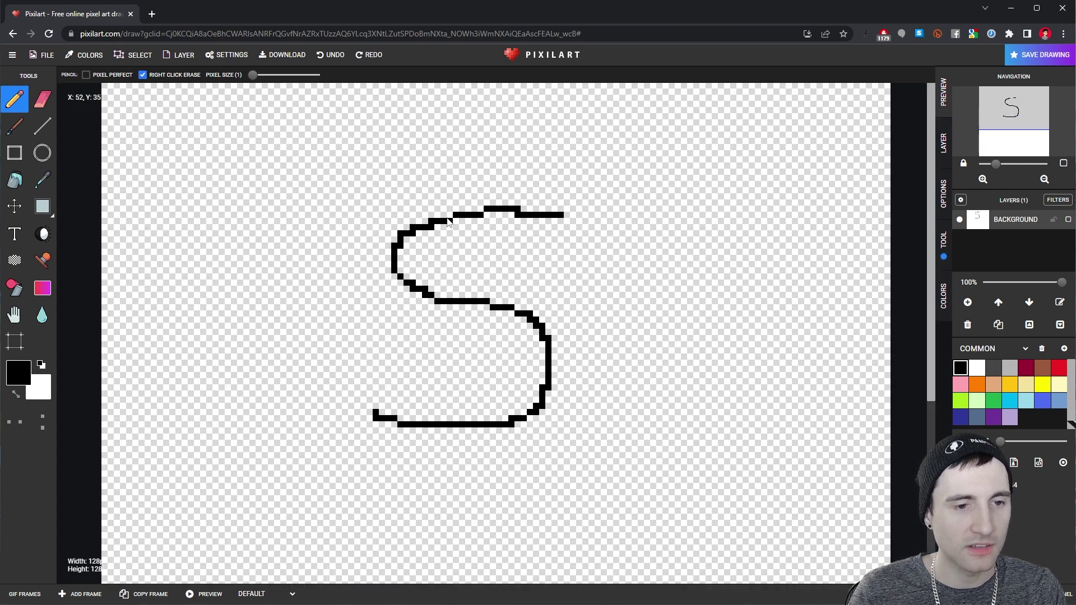
scroll(474, 299, "down", 3)
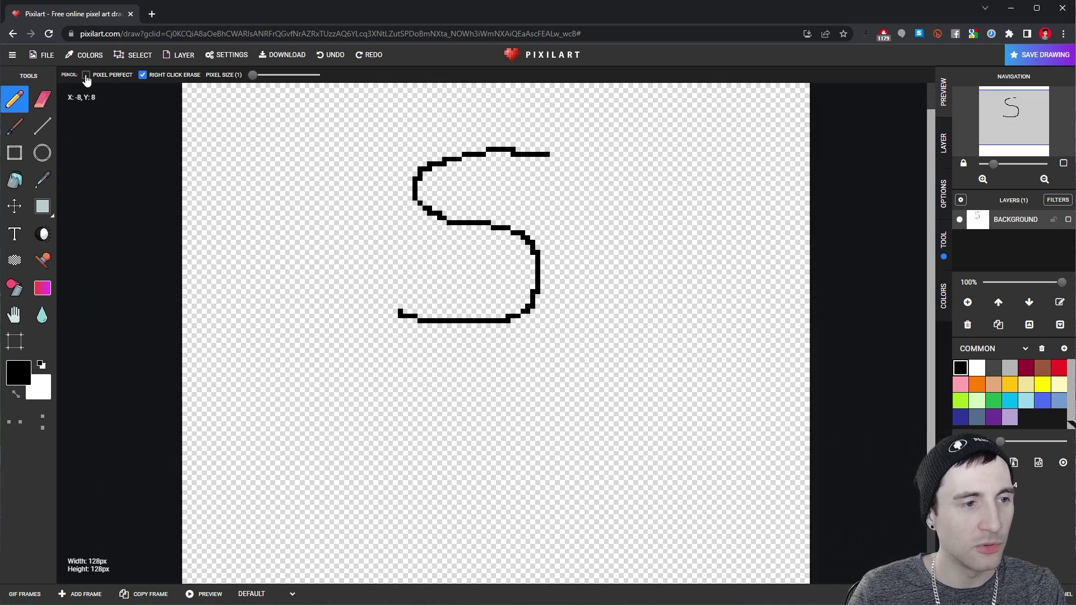
Enable Pixel Perfect for the pencil and draw a smaller letter S to the right of the first one.
left_click(86, 76)
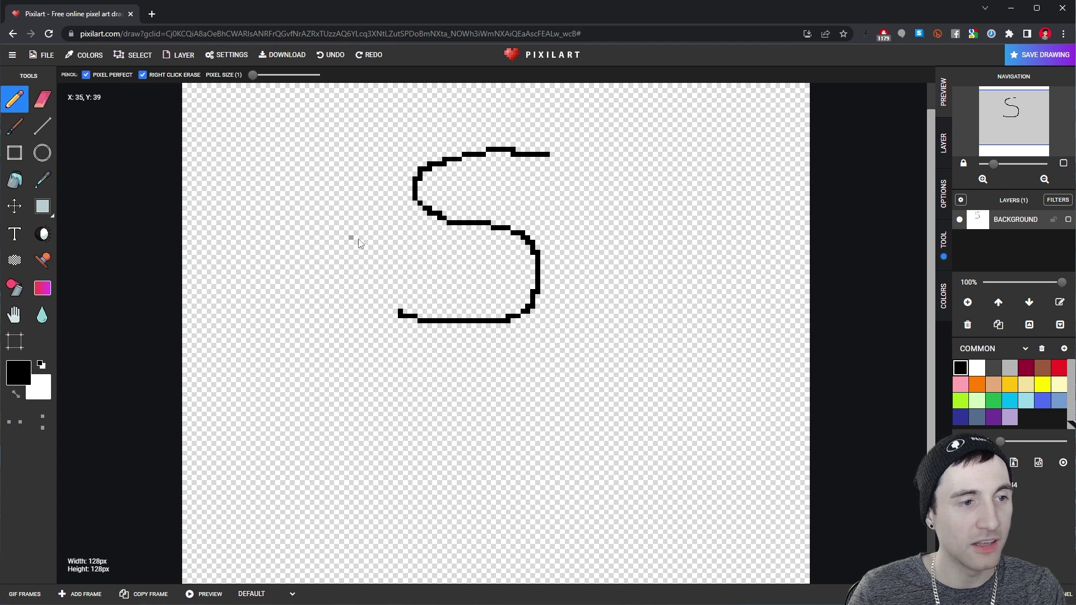
scroll(534, 384, "down", 2)
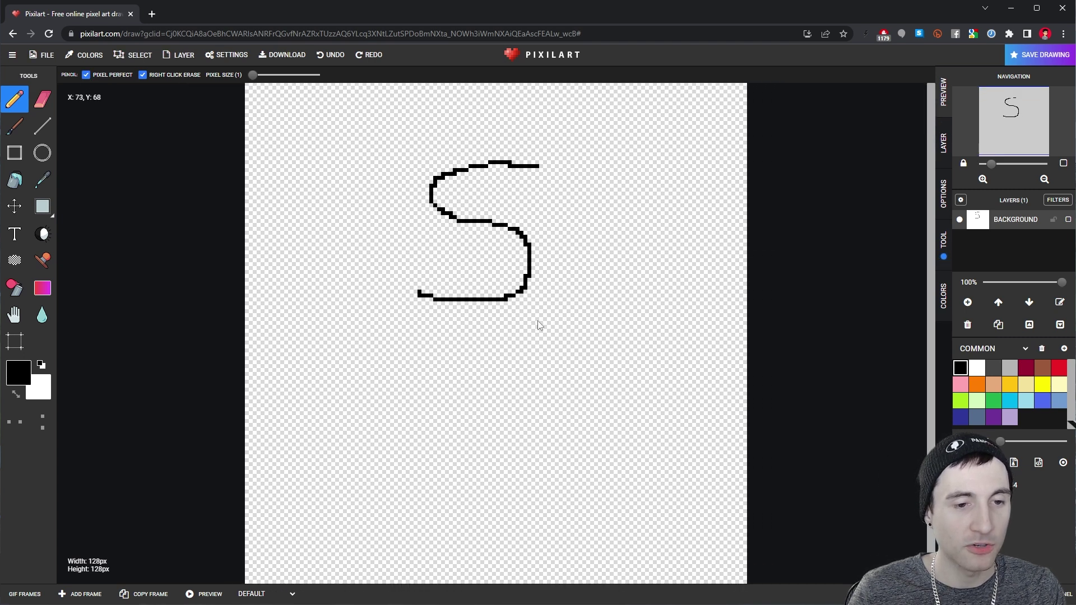
mouse_move(656, 170)
left_mouse_down()
mouse_move(616, 179)
mouse_move(612, 200)
mouse_move(641, 224)
left_mouse_up()
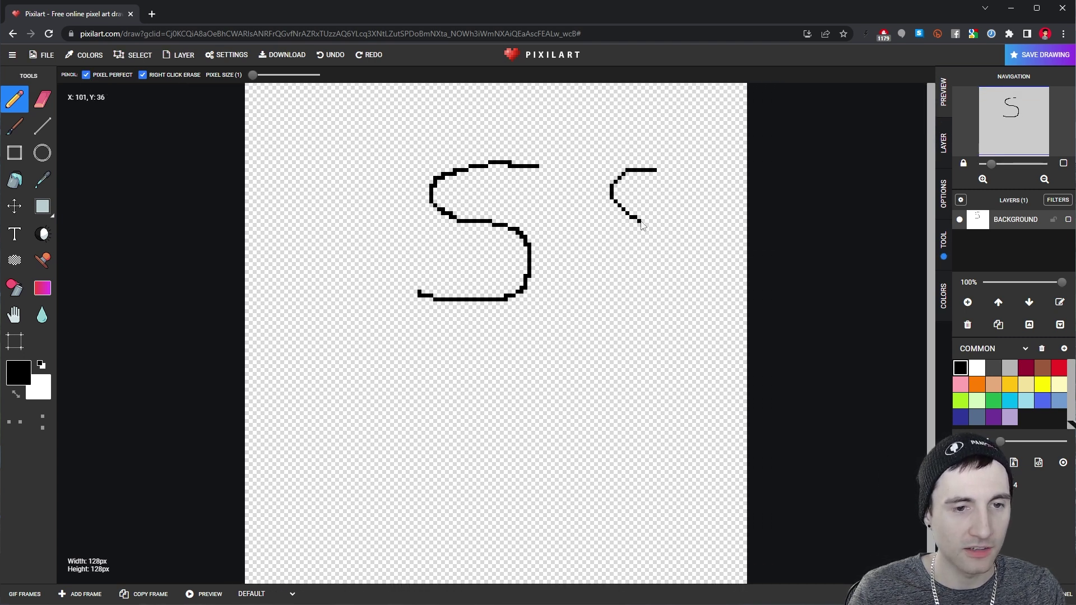
left_click_drag(650, 278, 595, 265)
scroll(588, 235, "up", 1)
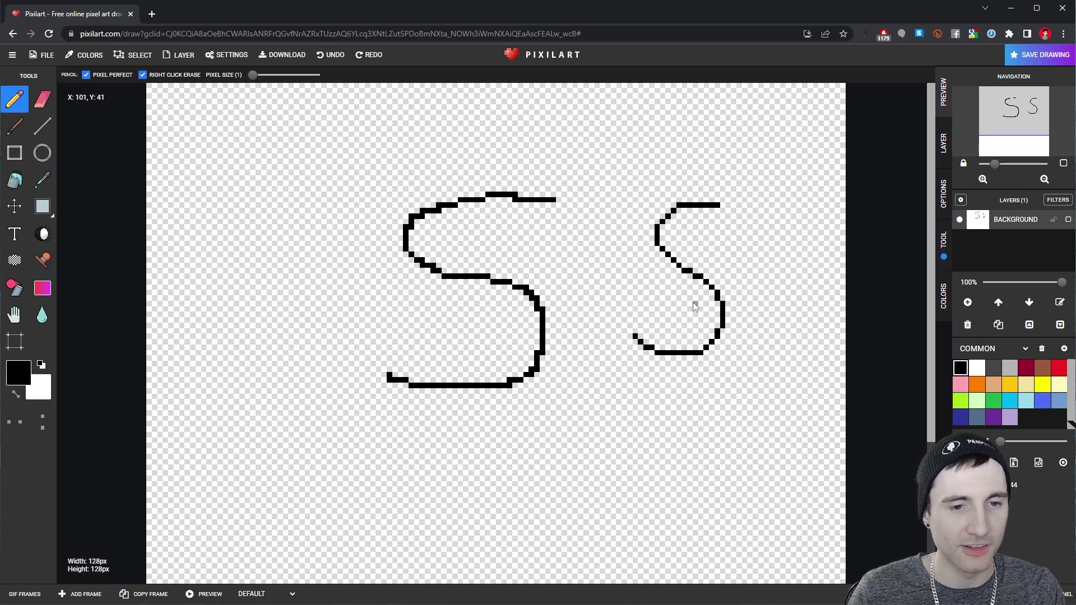
scroll(538, 239, "up", 1)
Switch to the Eraser tool and bring up the file chooser for opening a photo.
key("e")
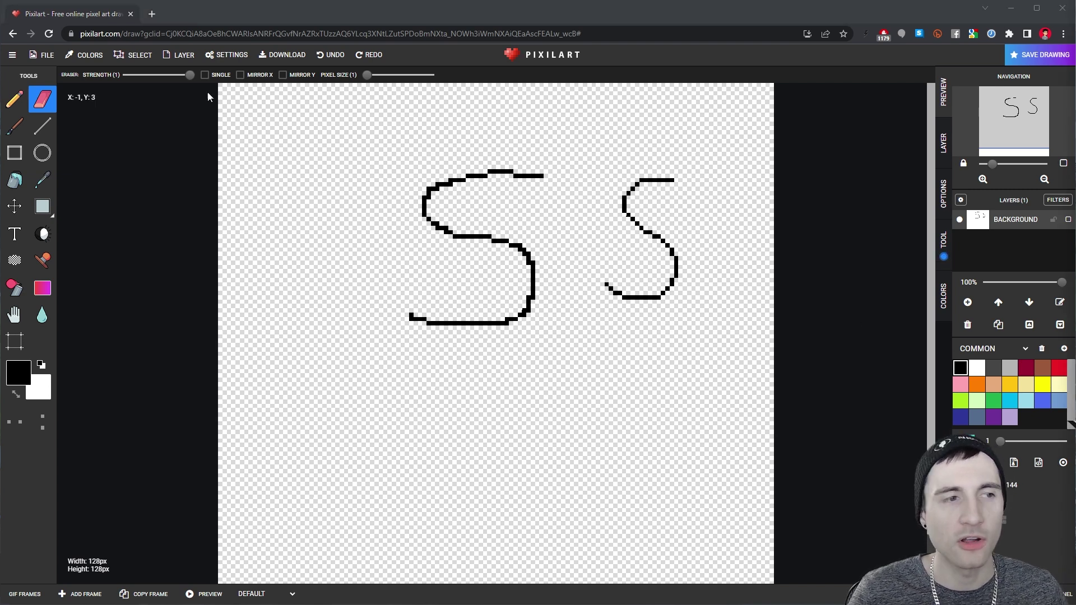
left_click(44, 55)
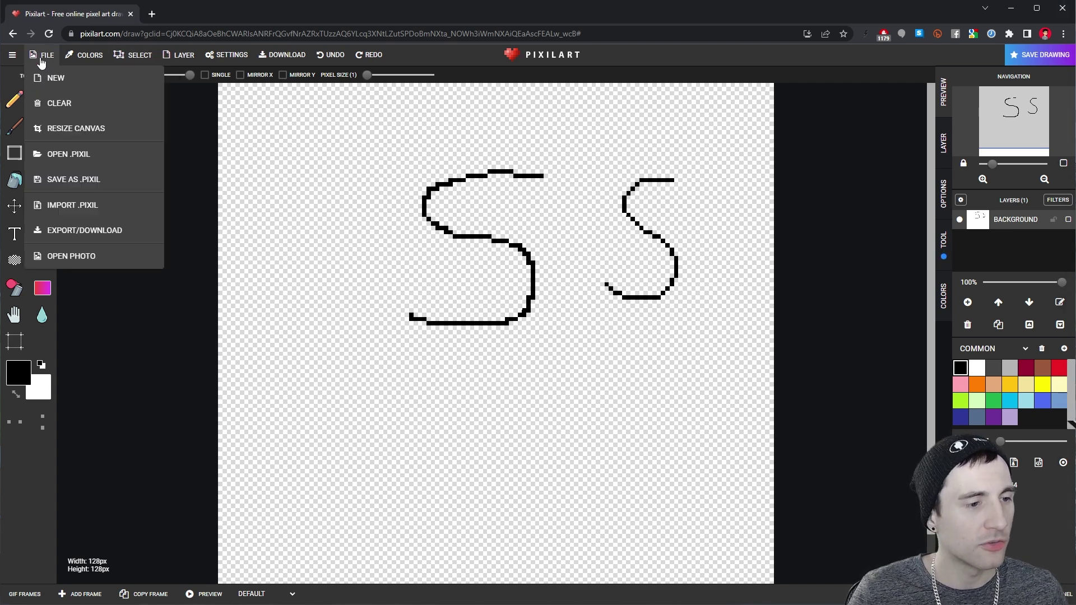
left_click(83, 258)
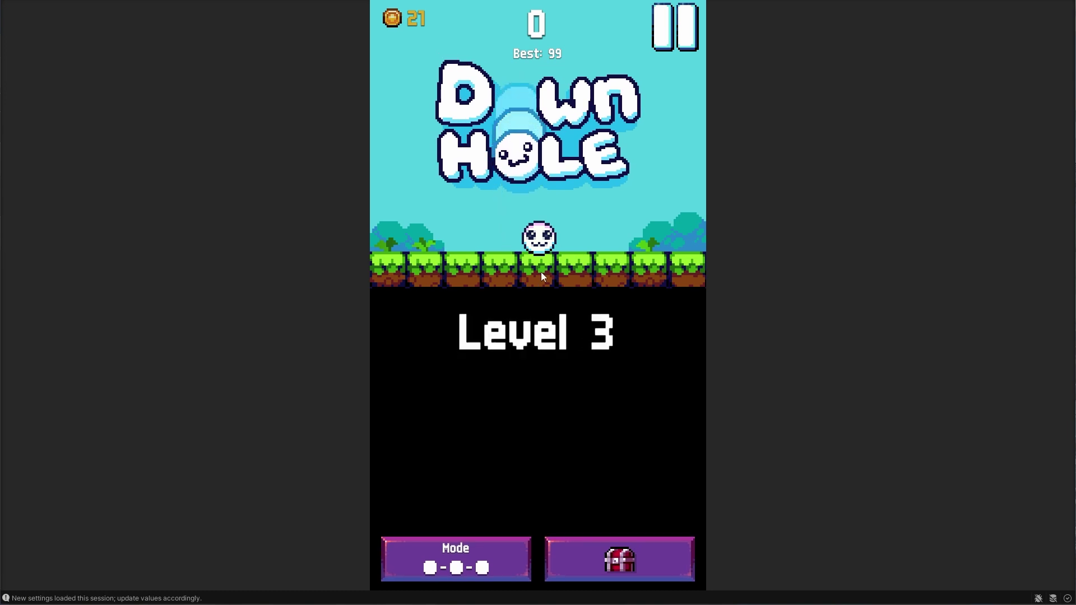
left_click(540, 271)
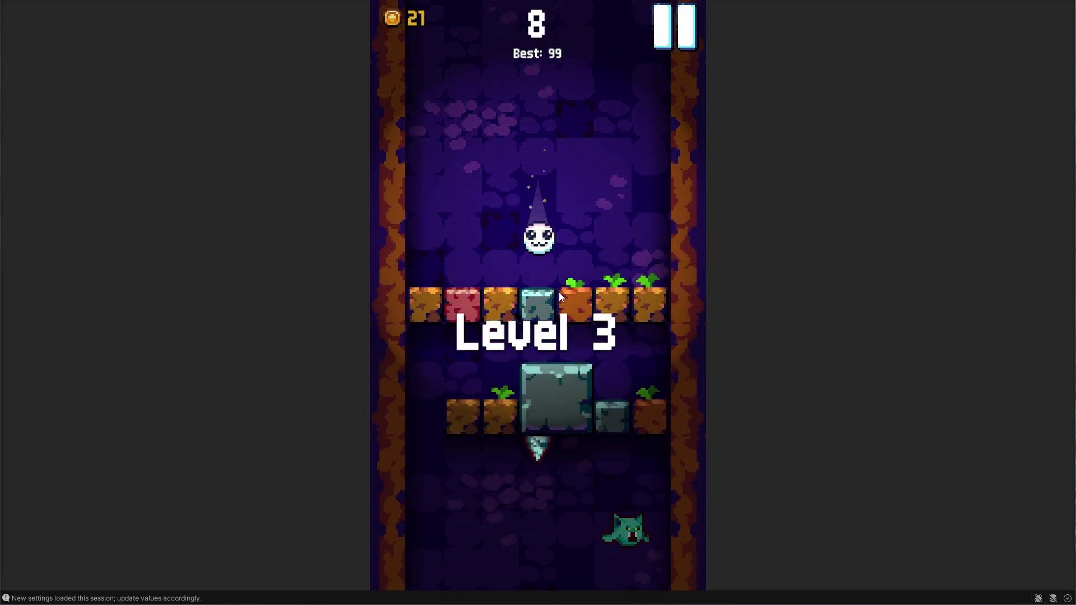
left_click(420, 278)
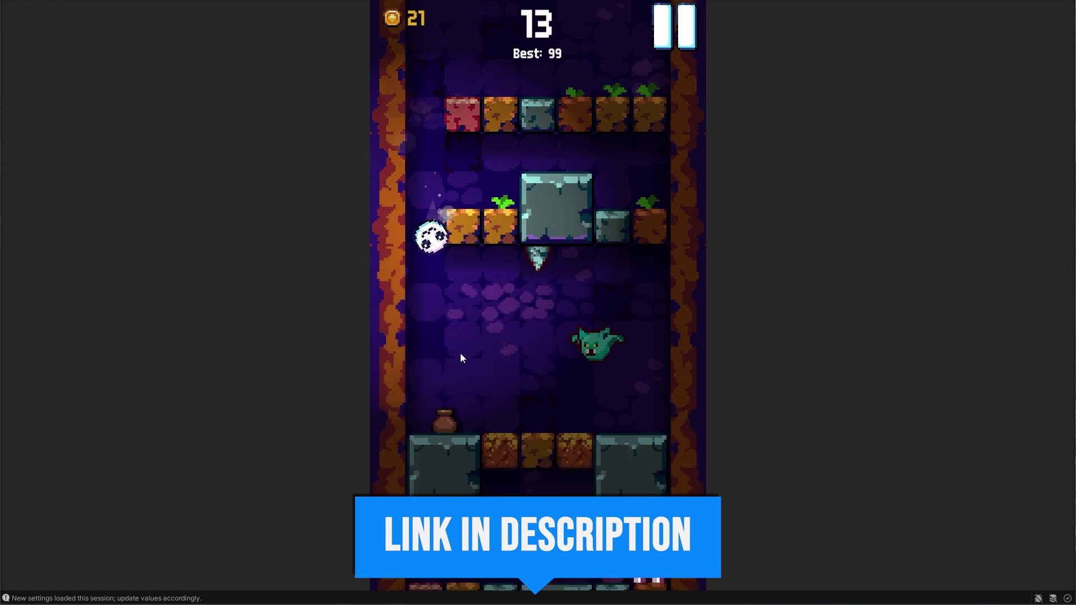
left_click_drag(453, 282, 925, 267)
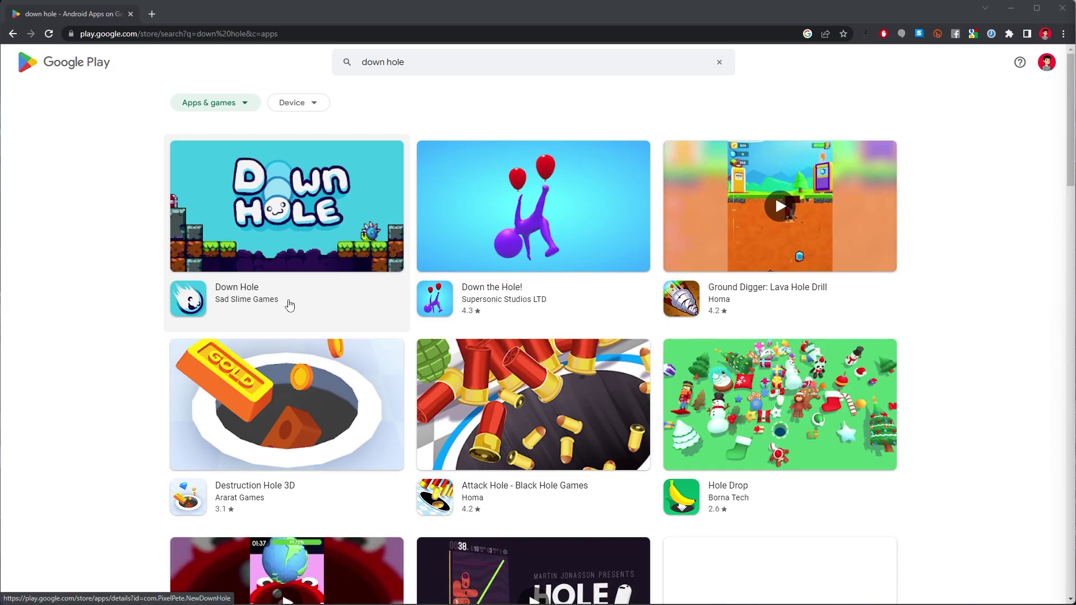
left_click(289, 305)
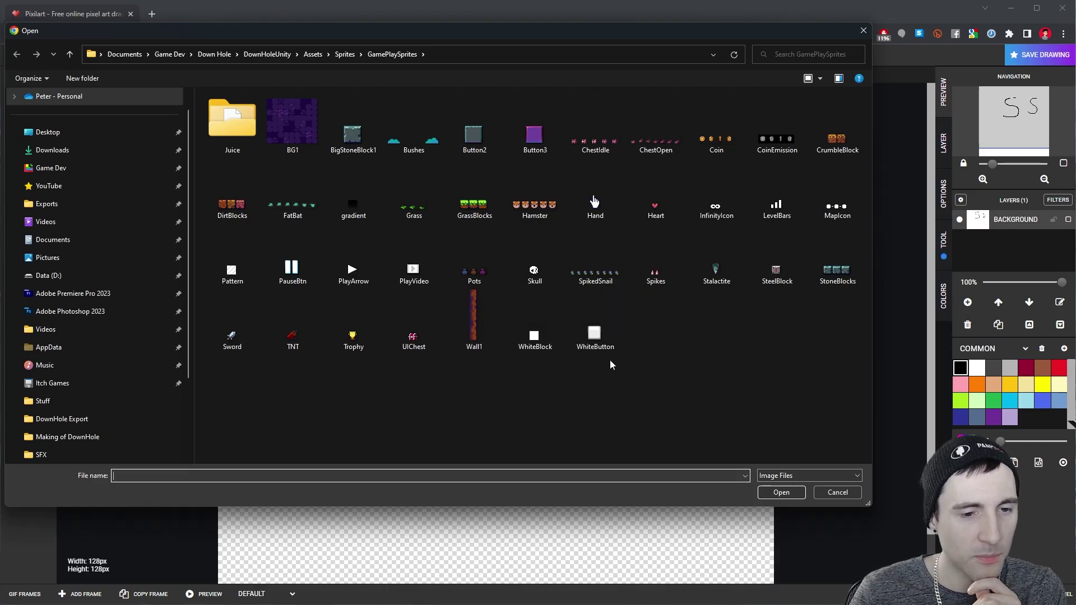
Open the SpikedSnail image from the GamePlaySprites folder.
left_click(594, 275)
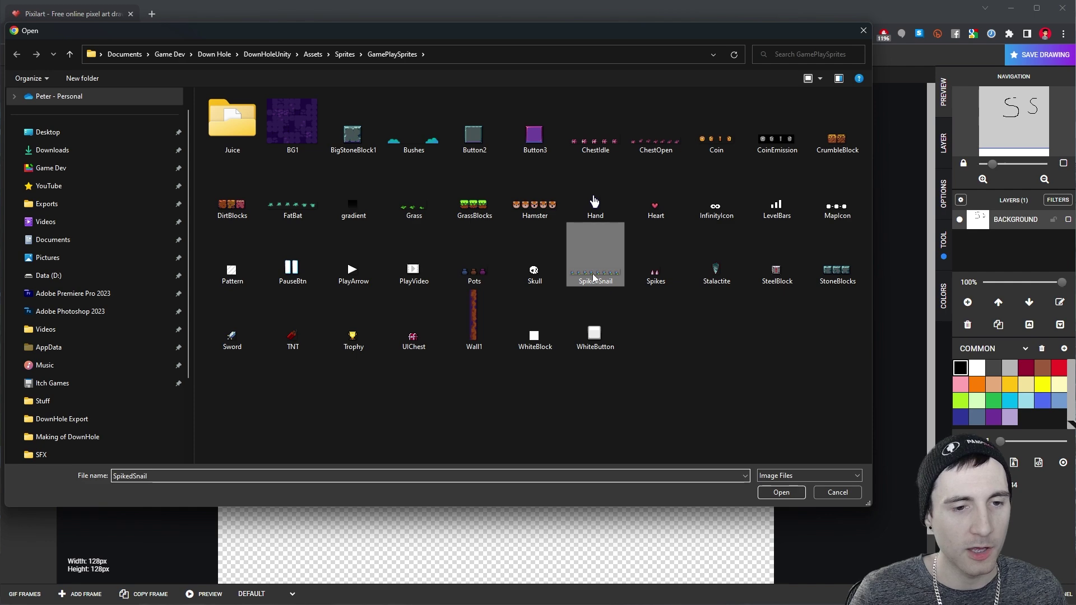
double_click(593, 277)
key("Return")
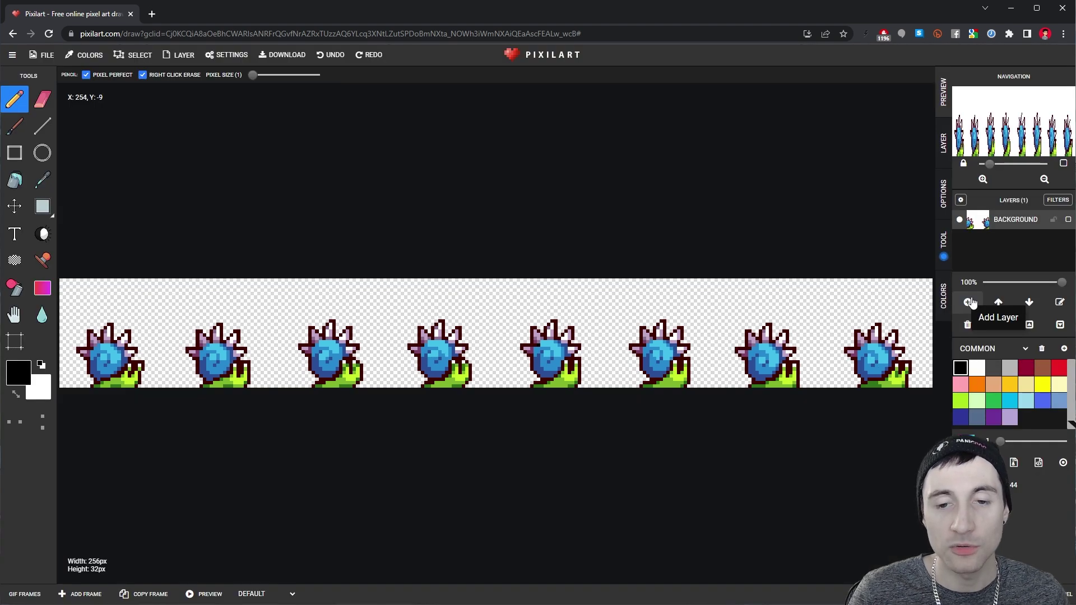
Add a new layer beneath the background layer and set the primary color to brown.
left_click(968, 302)
left_click_drag(1003, 221, 1008, 250)
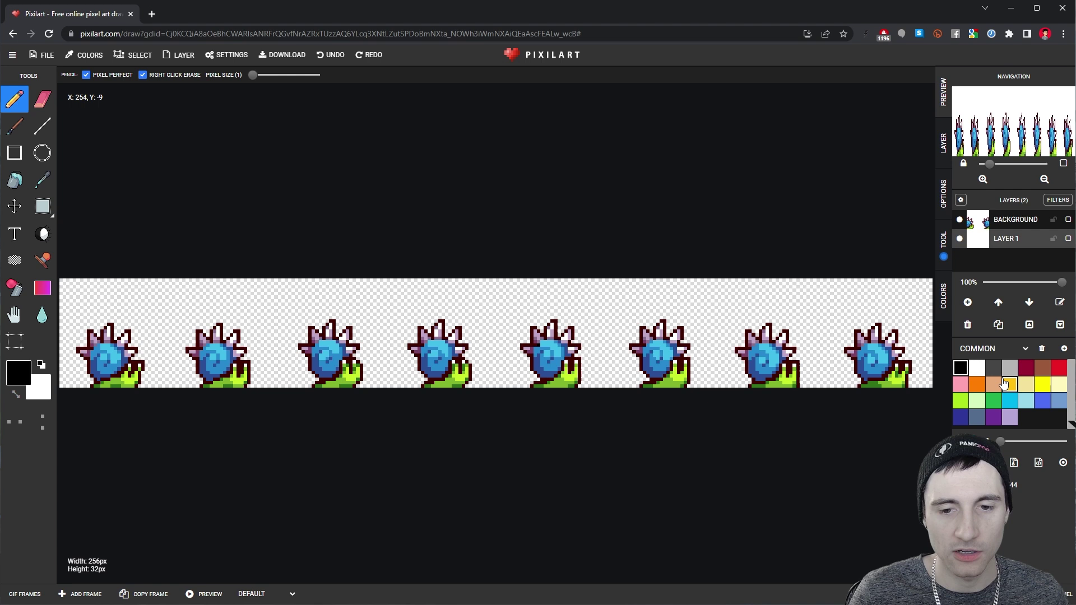
left_click(993, 400)
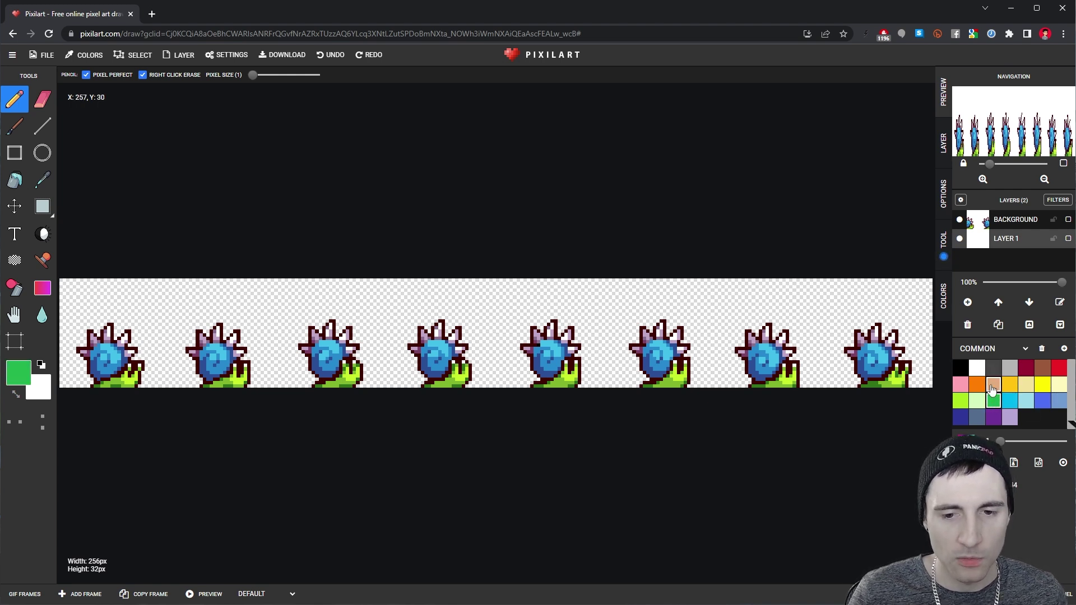
left_click(1042, 368)
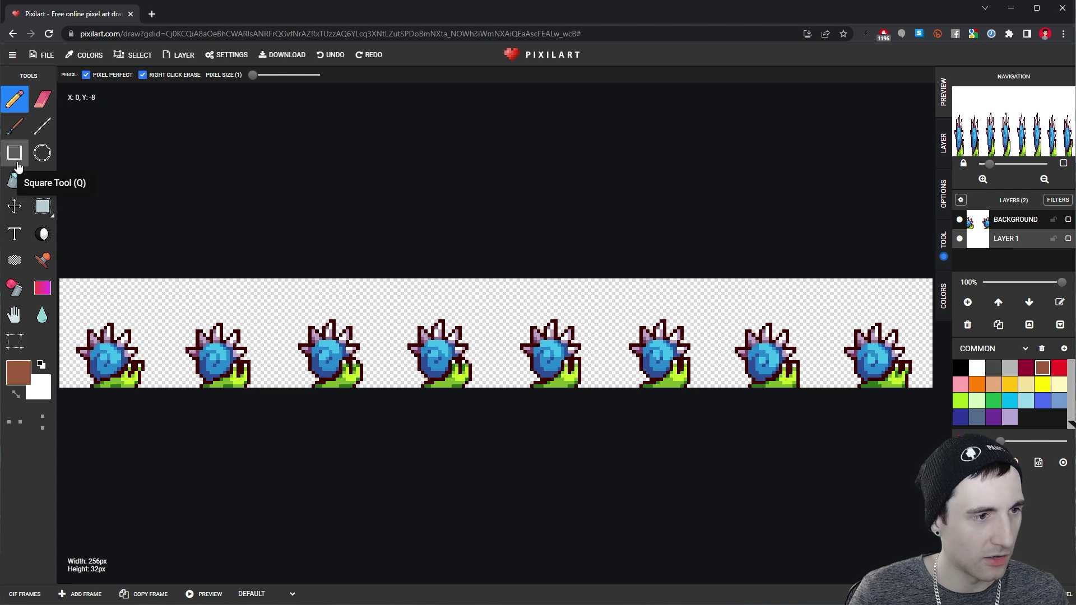
Fill Layer 1 with brown using the Bucket tool and hide that layer behind the snails.
left_click(15, 180)
left_click(331, 327)
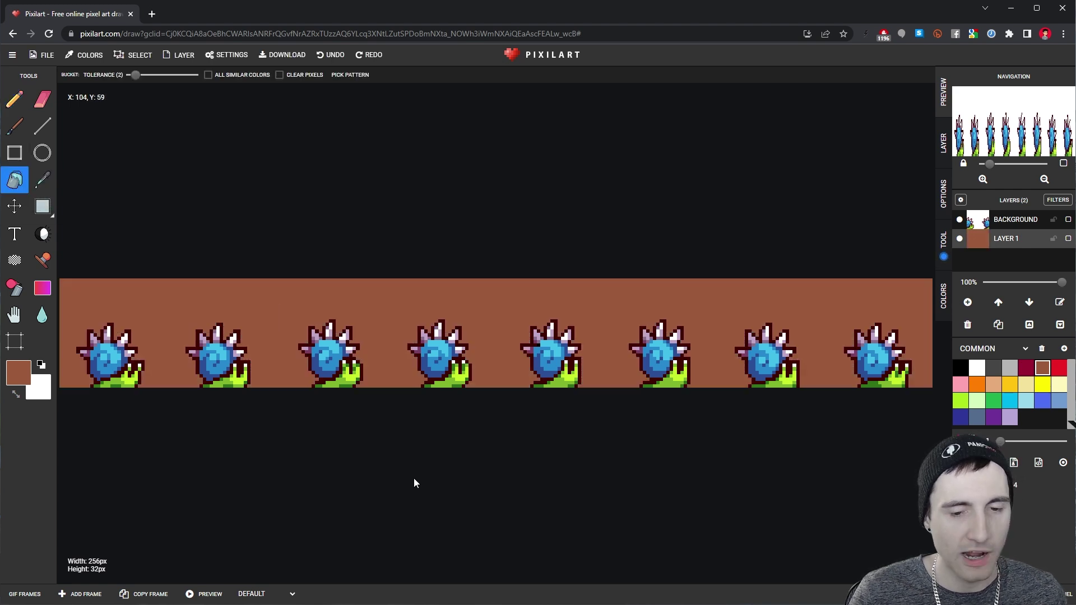
left_click(958, 221)
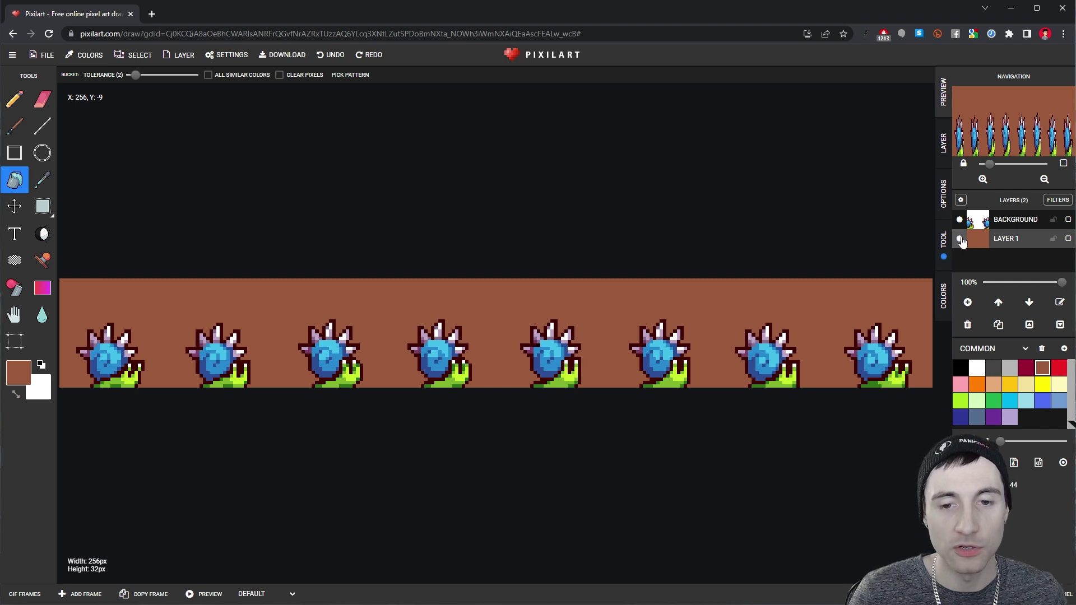
left_click(960, 239)
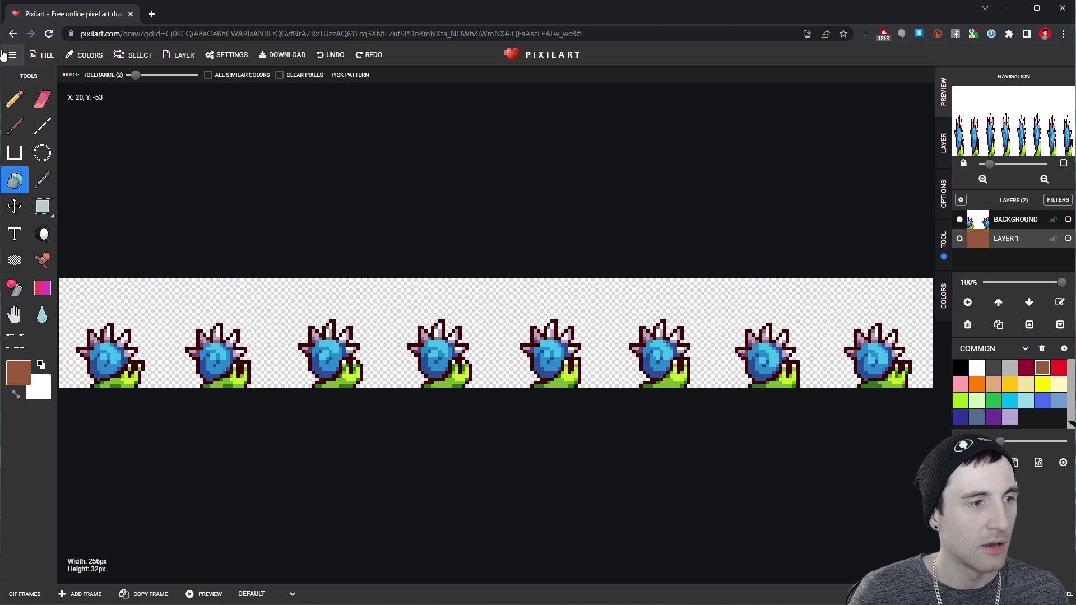
Set the PNG download scale to x7 in the export options and look at the Save as .pixil options.
left_click(46, 58)
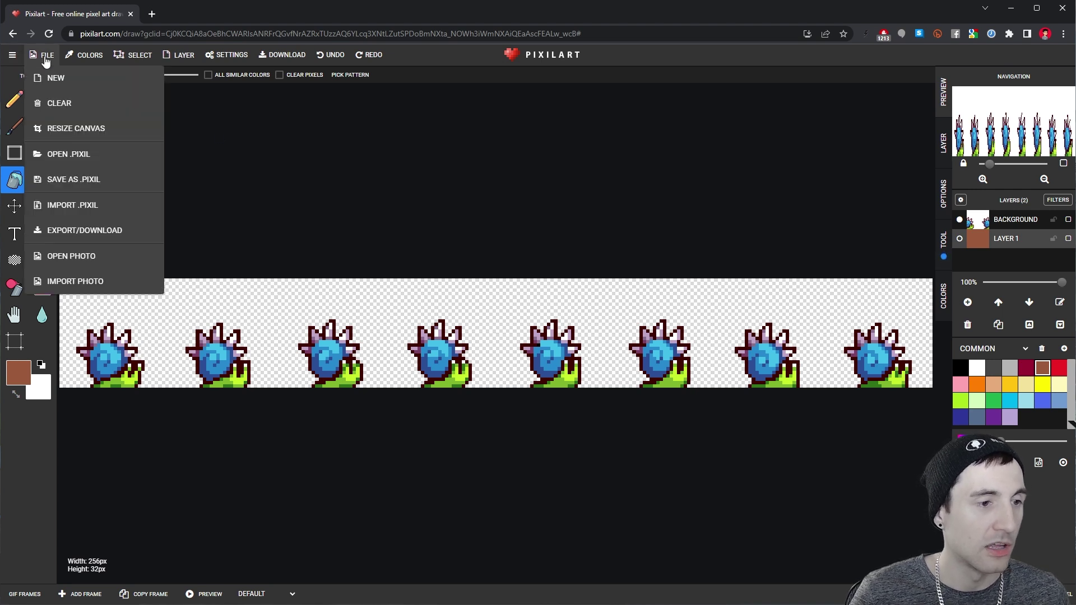
left_click(83, 237)
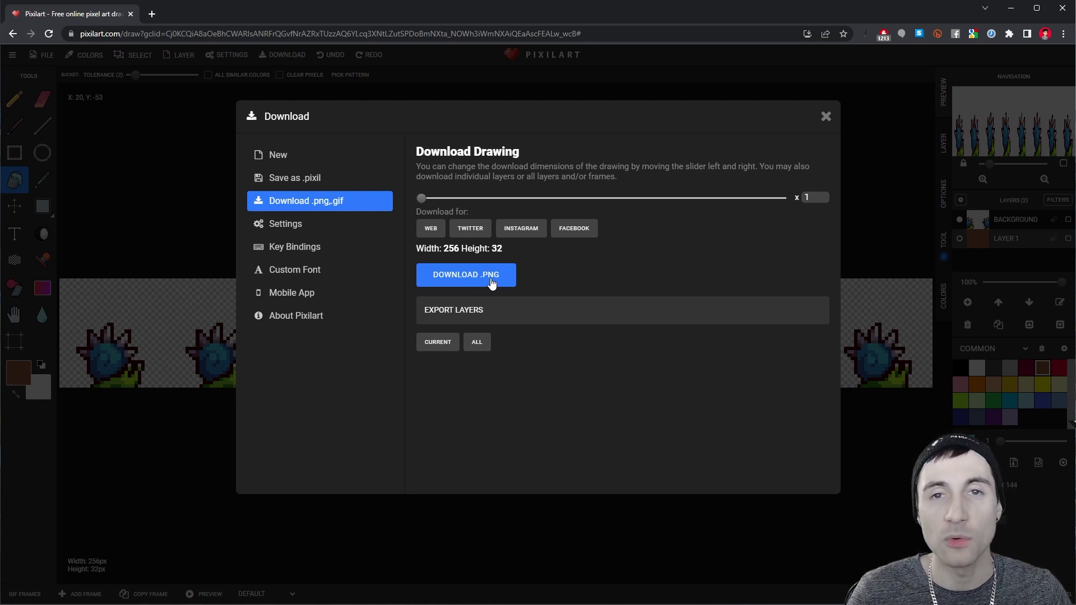
left_click(468, 230)
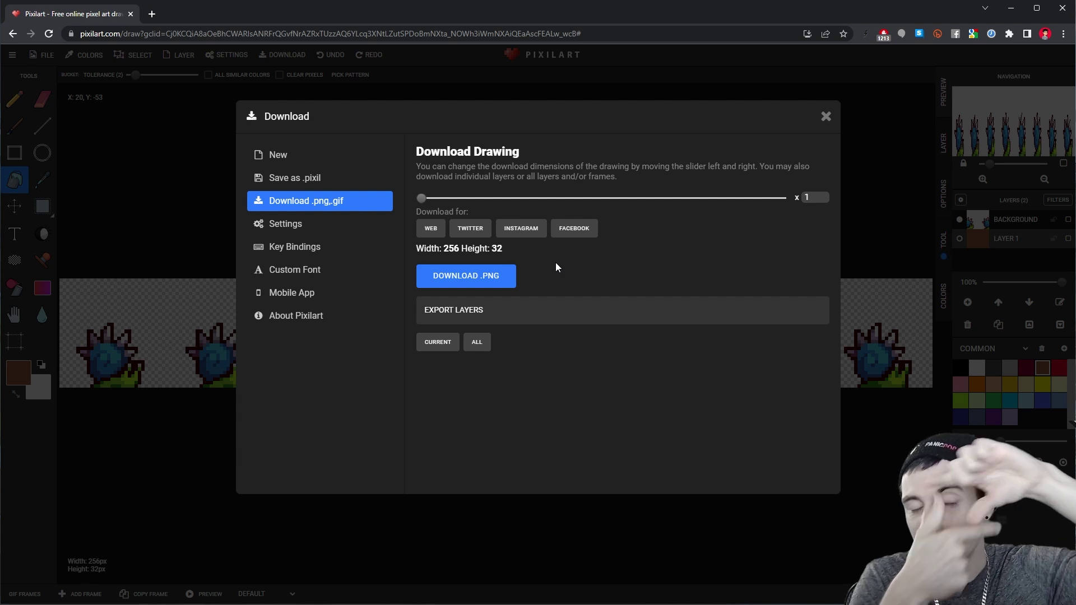
left_click_drag(423, 205, 477, 206)
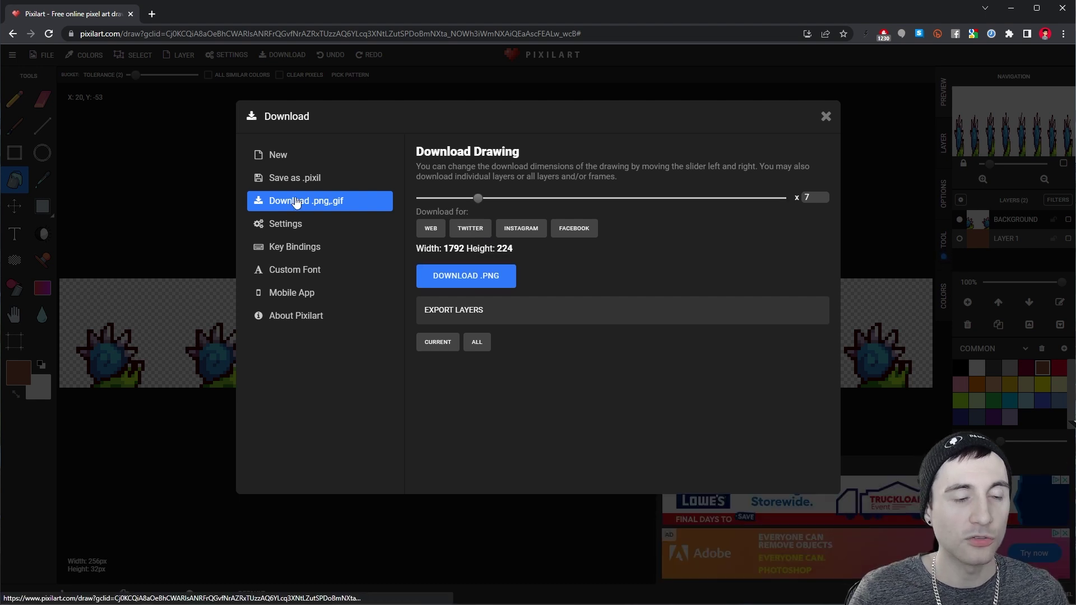
left_click(296, 180)
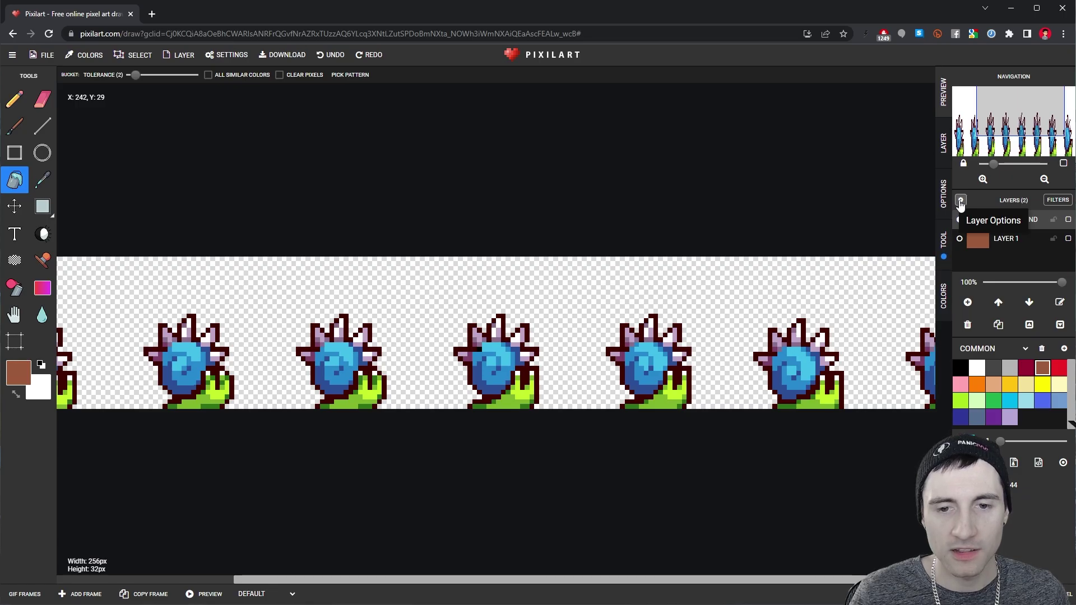
Try to outline the snails on the background layer in brown using the layer's Outline option.
left_click(960, 201)
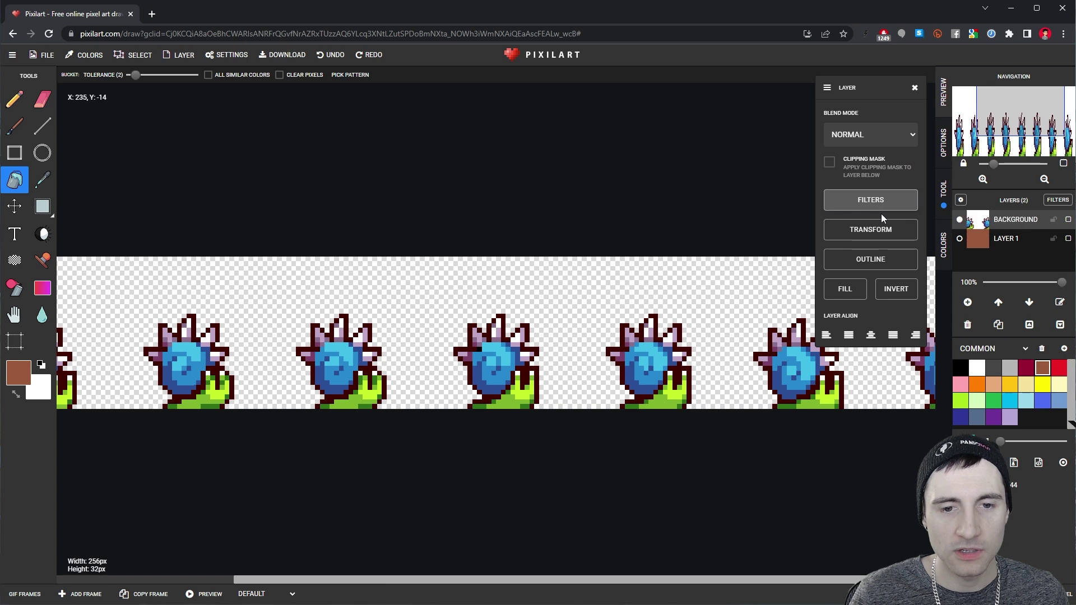
left_click(878, 259)
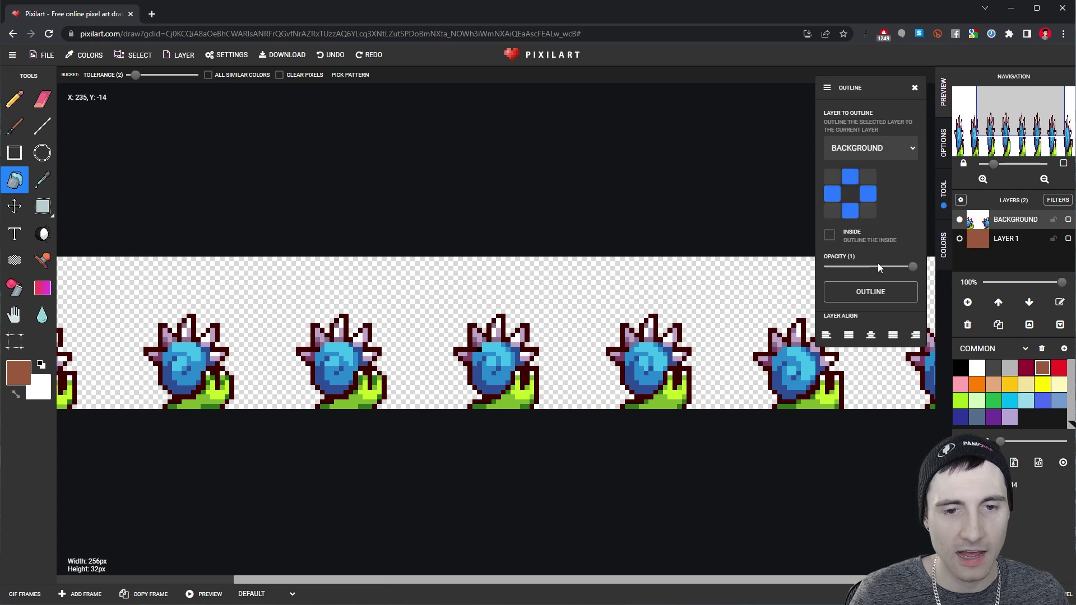
left_click(870, 294)
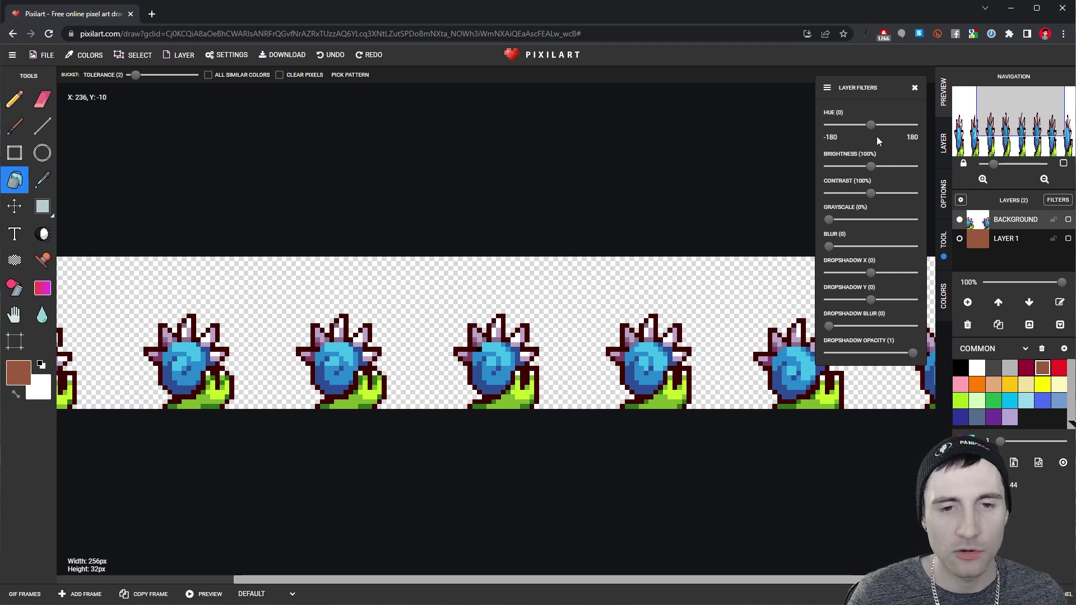
Apply layer filters to the background layer, shifting the snails' hue to green and adding a drop shadow offset to their left.
mouse_move(871, 127)
left_mouse_down()
mouse_move(844, 131)
mouse_move(881, 135)
mouse_move(861, 138)
mouse_move(870, 137)
left_mouse_up()
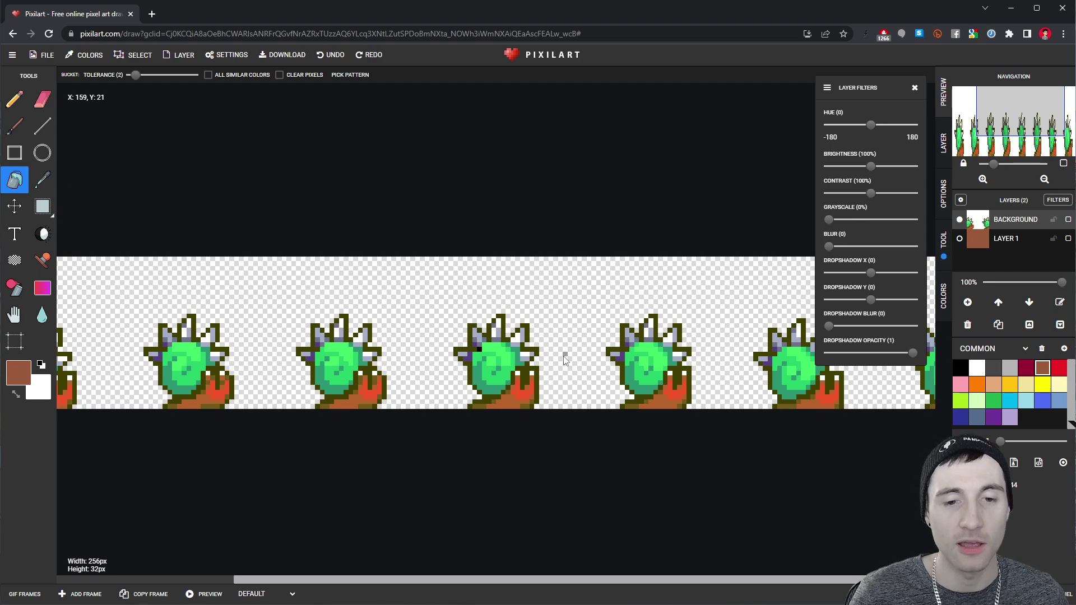
left_click_drag(870, 272, 861, 273)
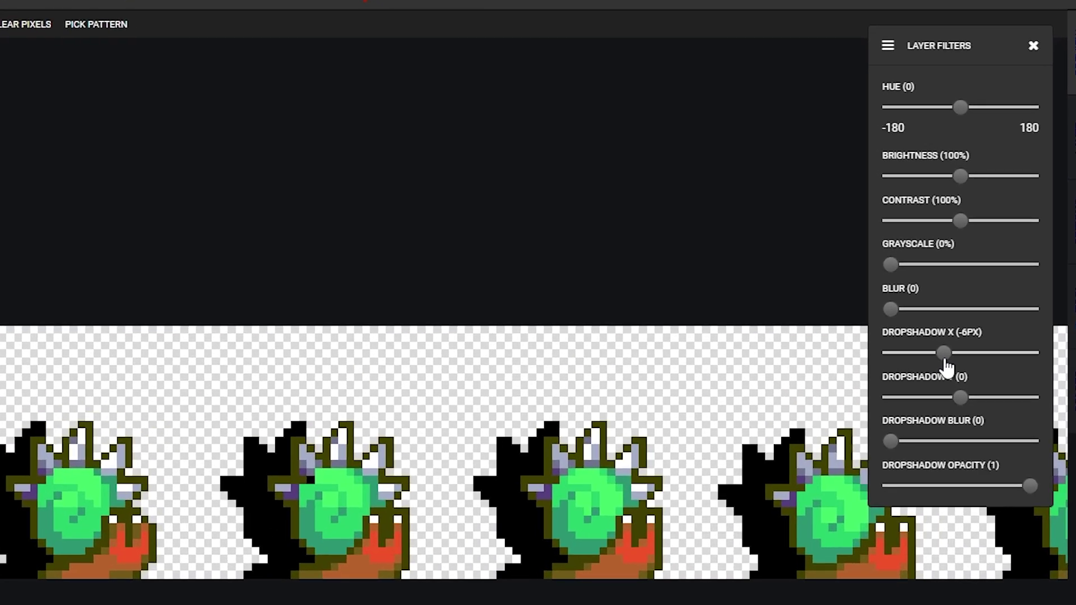
left_click_drag(945, 362, 960, 397)
mouse_move(948, 354)
left_mouse_down()
mouse_move(934, 355)
mouse_move(947, 354)
left_mouse_up()
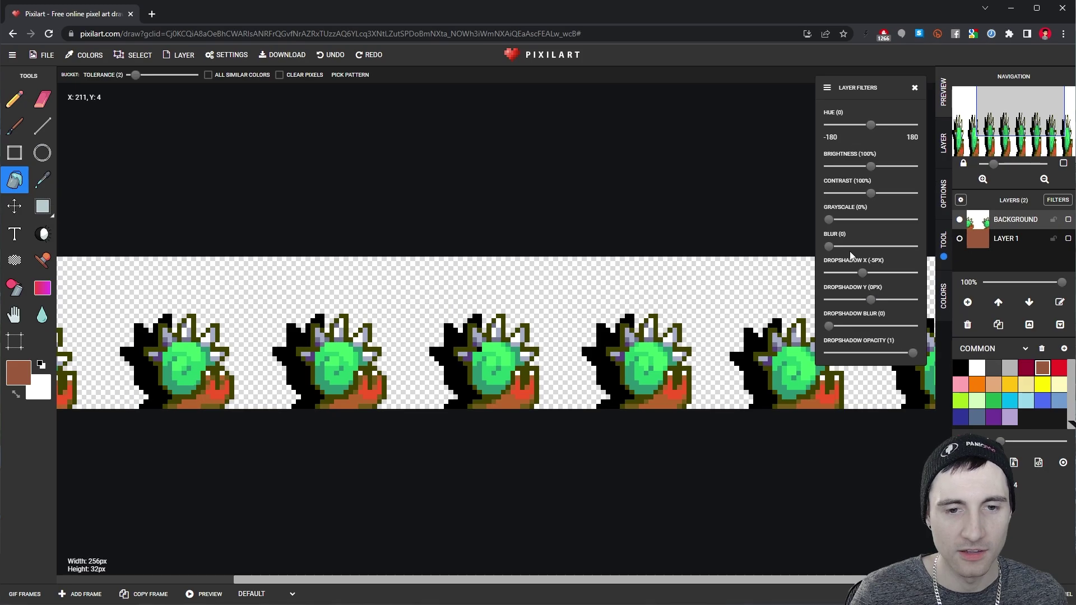
left_click_drag(828, 247, 832, 249)
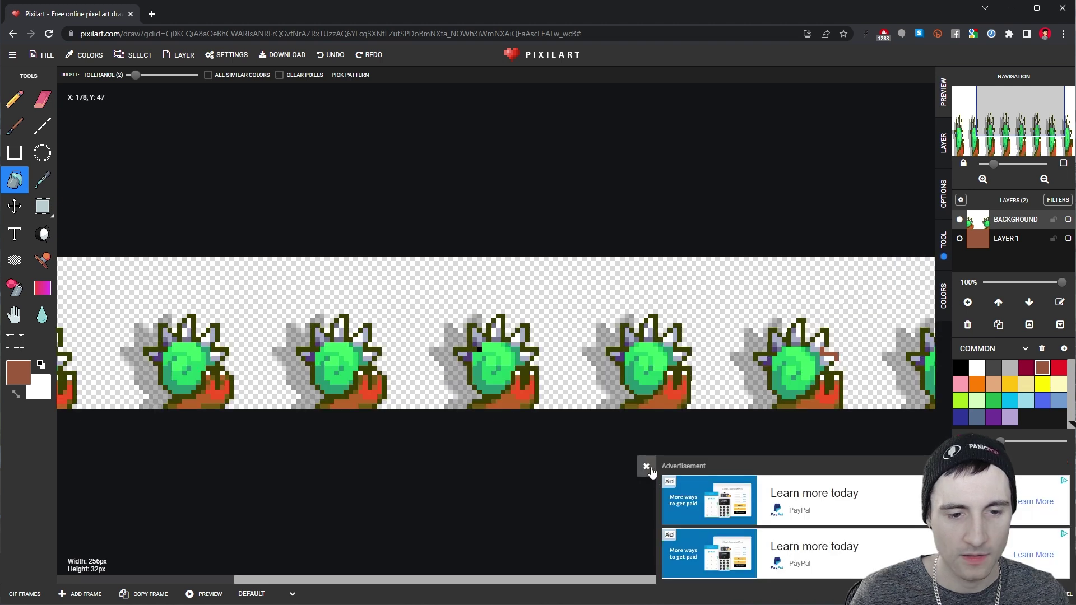
left_click(645, 468)
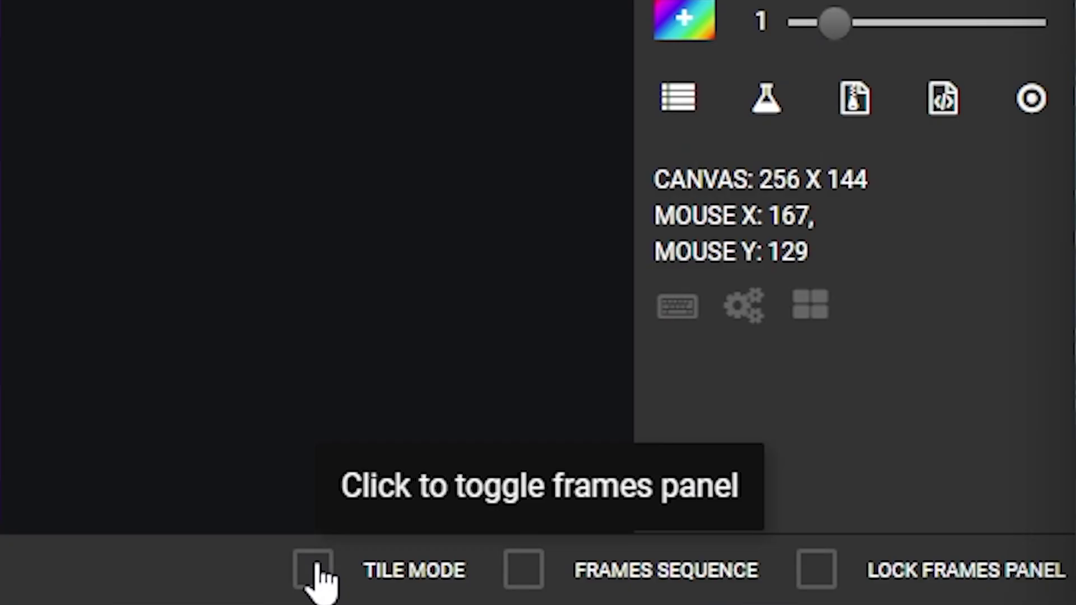
Turn on Tile Mode for the purple stone texture and set the primary color to dark red.
left_click(862, 594)
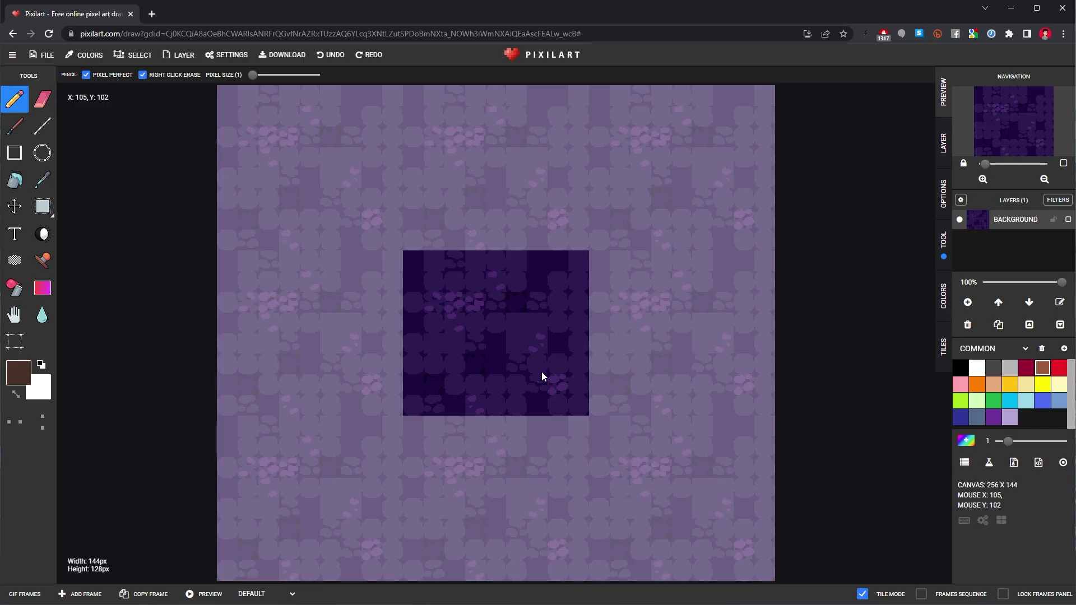
scroll(541, 371, "up", 3)
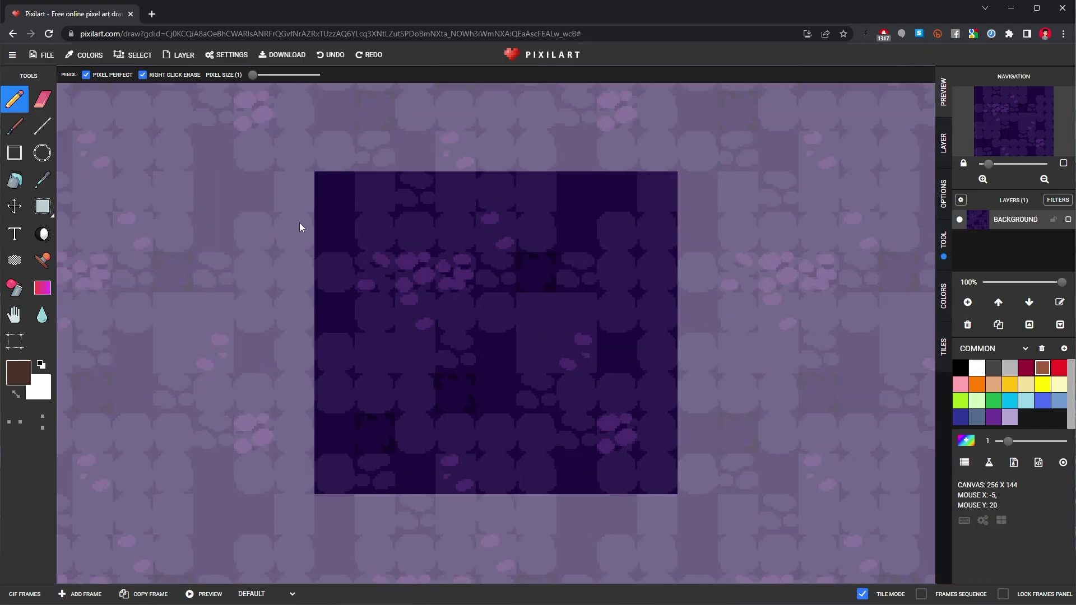
left_click(1026, 367)
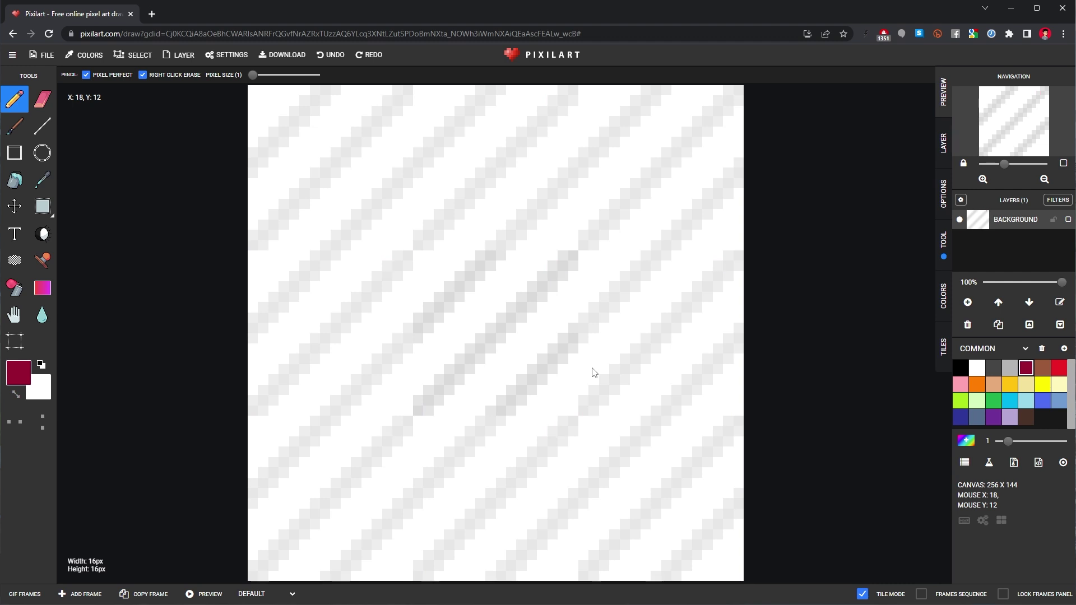
Set the primary color to green and draw a V-shaped zigzag mark in the upper left of the 16 x 16 tile.
left_click(995, 402)
mouse_move(437, 348)
left_mouse_down()
mouse_move(418, 365)
mouse_move(447, 343)
mouse_move(449, 309)
mouse_move(468, 343)
mouse_move(491, 287)
mouse_move(476, 335)
mouse_move(518, 307)
mouse_move(480, 348)
left_mouse_up()
key("ctrl+z")
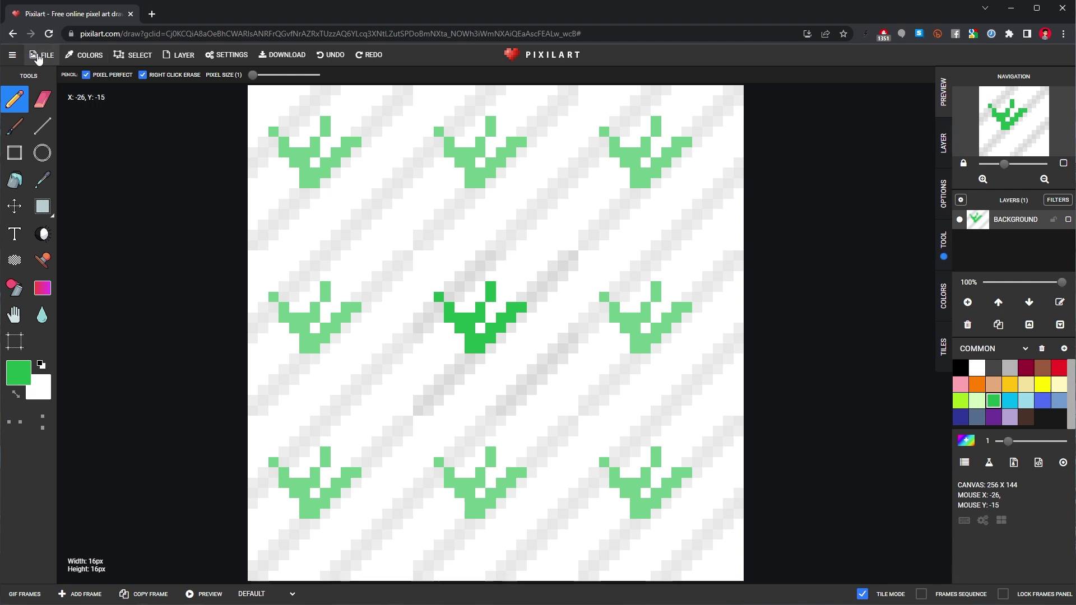
Enable the grid over the drawing in the canvas options of the settings.
left_click(231, 58)
scroll(802, 327, "down", 4)
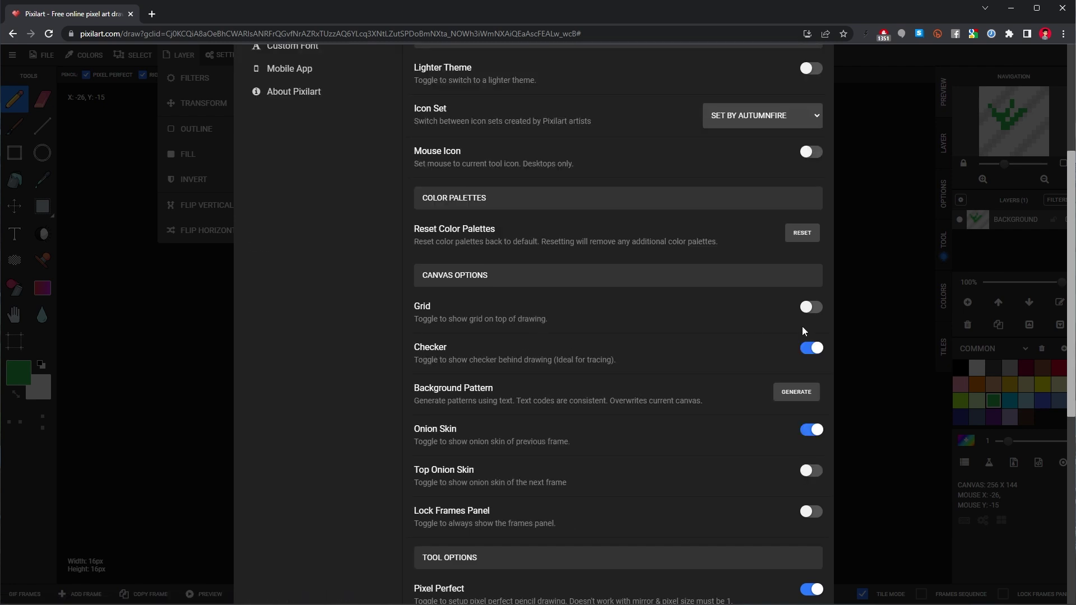
left_click(810, 308)
key("Escape")
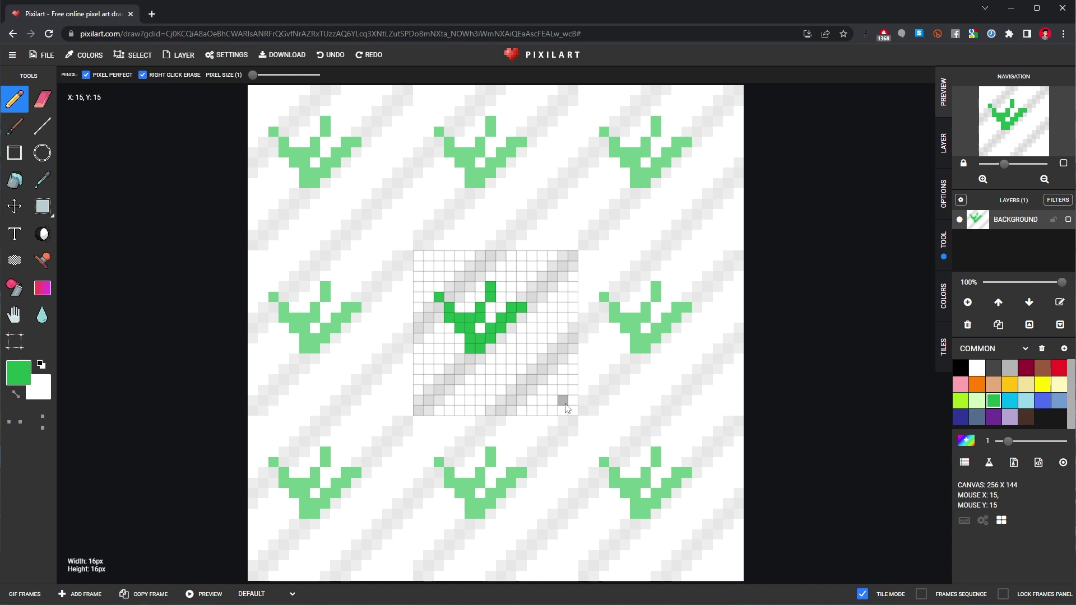
Draw a small branching green mark in the lower right of the gridded tile.
left_click(532, 398)
left_click(524, 387)
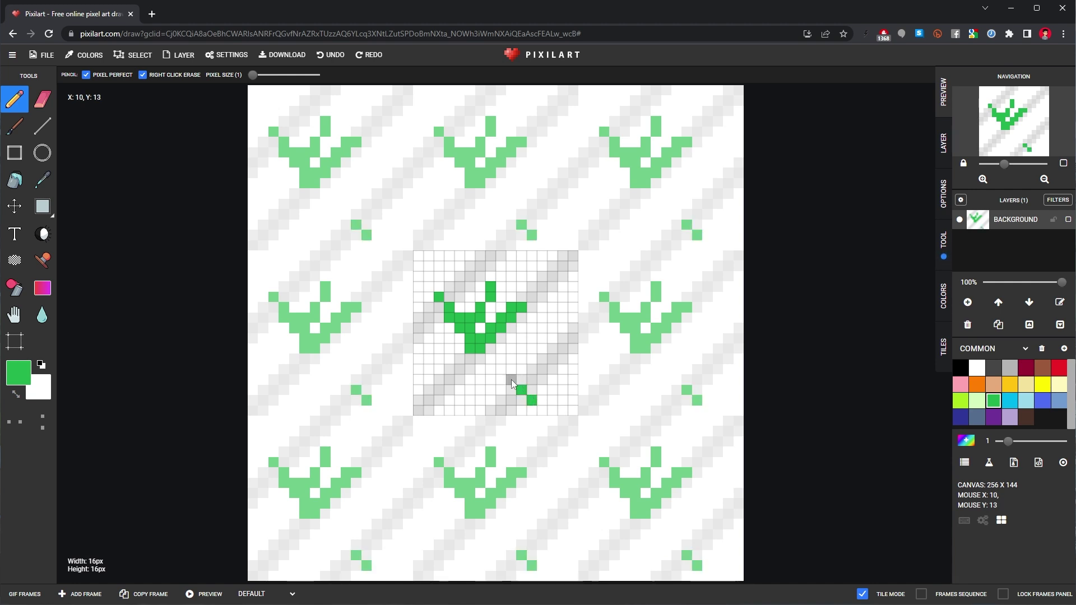
left_click(510, 380)
left_click_drag(532, 392, 531, 357)
left_click(541, 389)
left_click(552, 378)
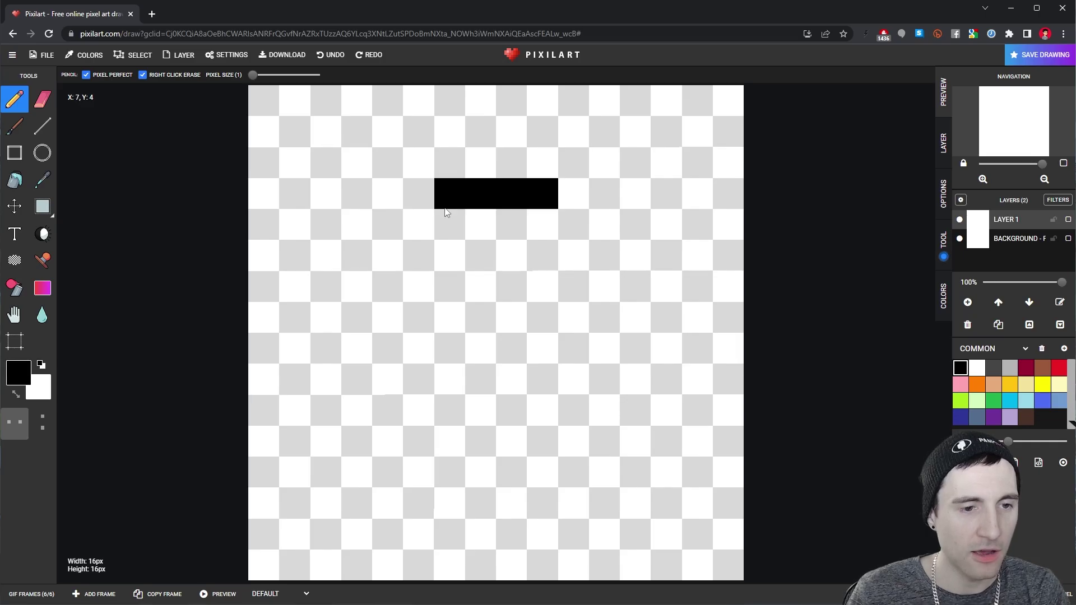
Extend the coin's mirrored black outline down from its top edge and set the primary color to golden yellow.
mouse_move(446, 213)
left_mouse_down()
mouse_move(393, 270)
mouse_move(392, 354)
mouse_move(427, 447)
mouse_move(479, 457)
mouse_move(429, 352)
mouse_move(420, 300)
mouse_move(479, 232)
mouse_move(462, 227)
mouse_move(413, 265)
left_mouse_up()
left_click(1010, 385)
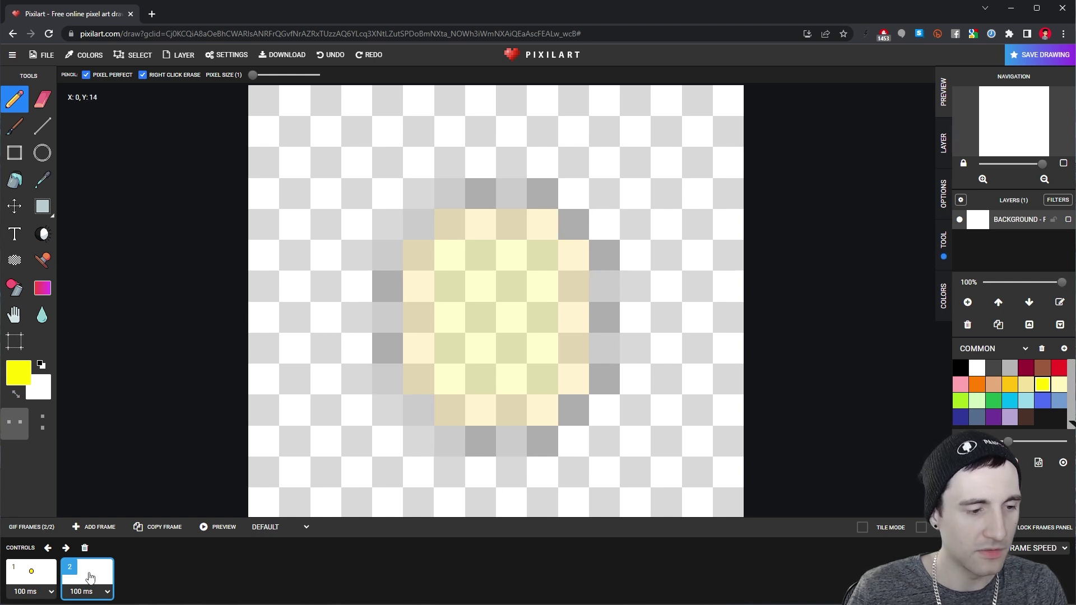
Go to frame 1, select the 9 x 9 pixel area around the whole coin and copy it.
left_click(31, 576)
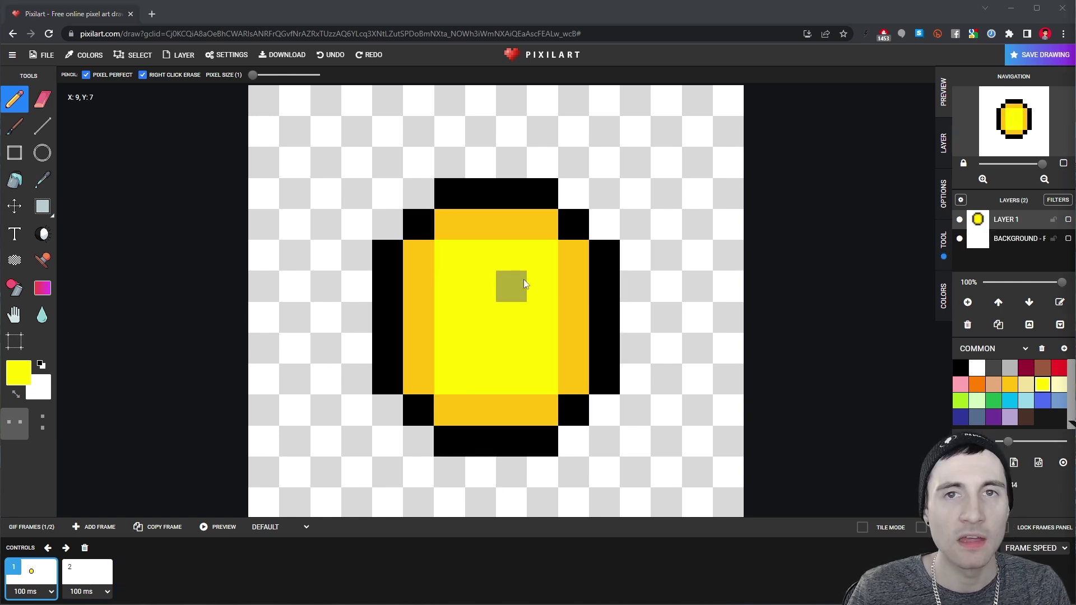
left_click(43, 208)
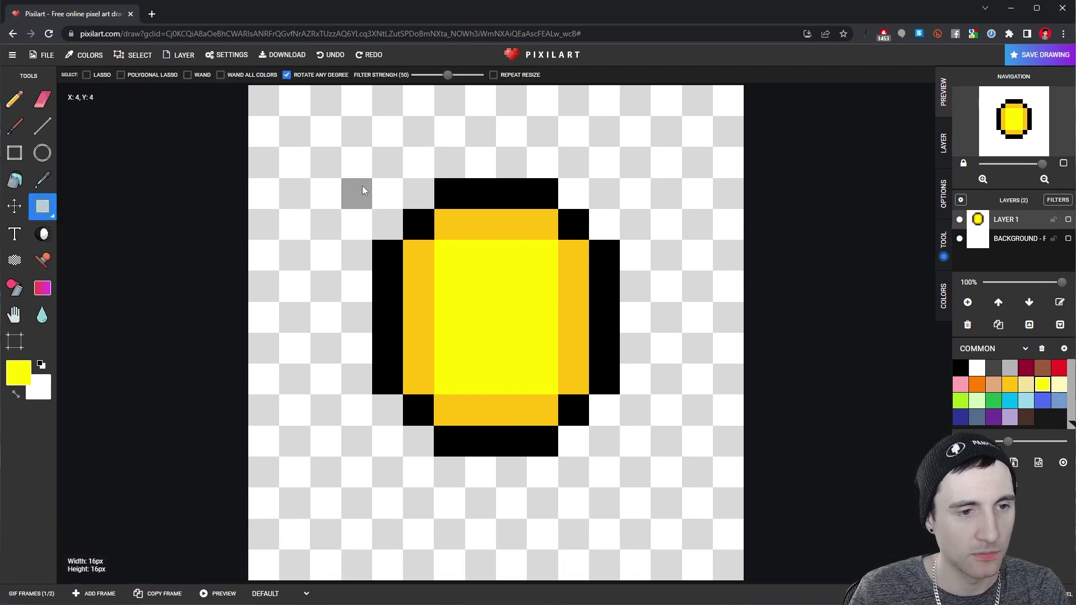
left_click_drag(362, 186, 599, 446)
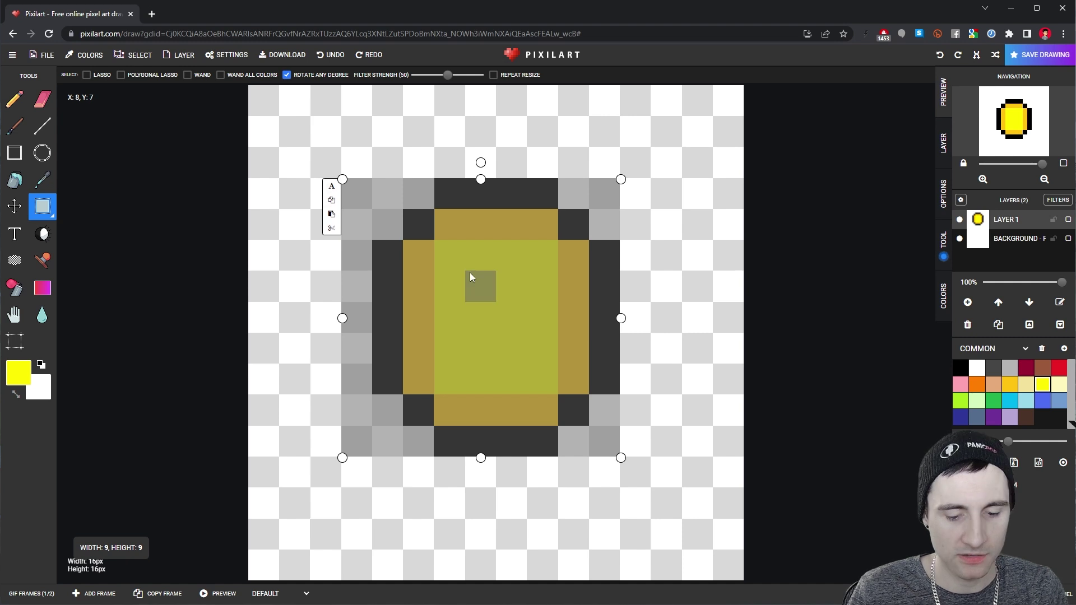
left_click(332, 200)
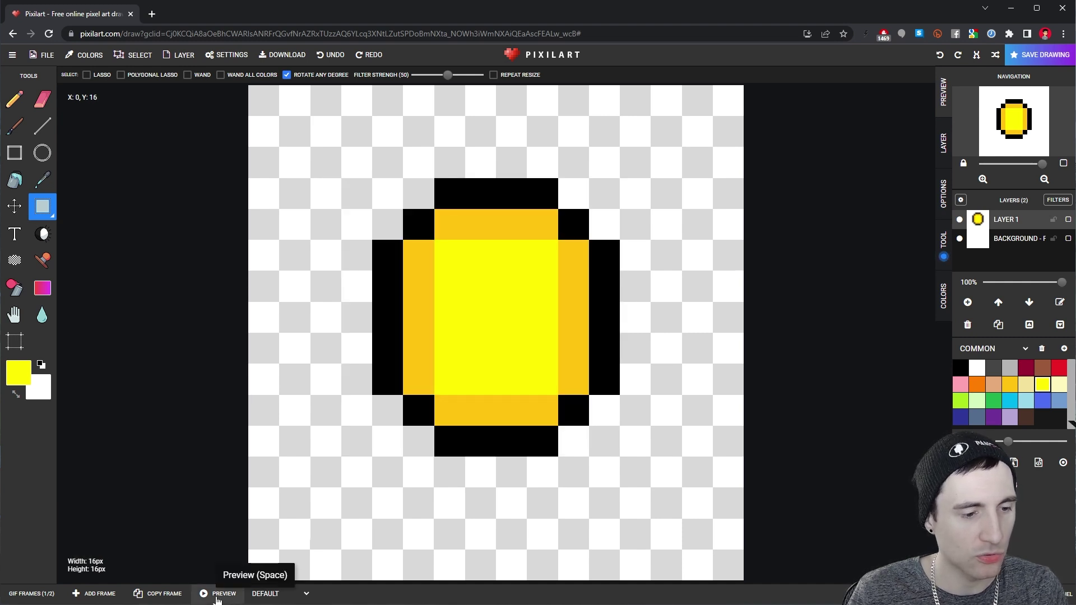
Paste the copied coin into frame 2 and align it with the onion skin of the previous frame.
left_click(38, 599)
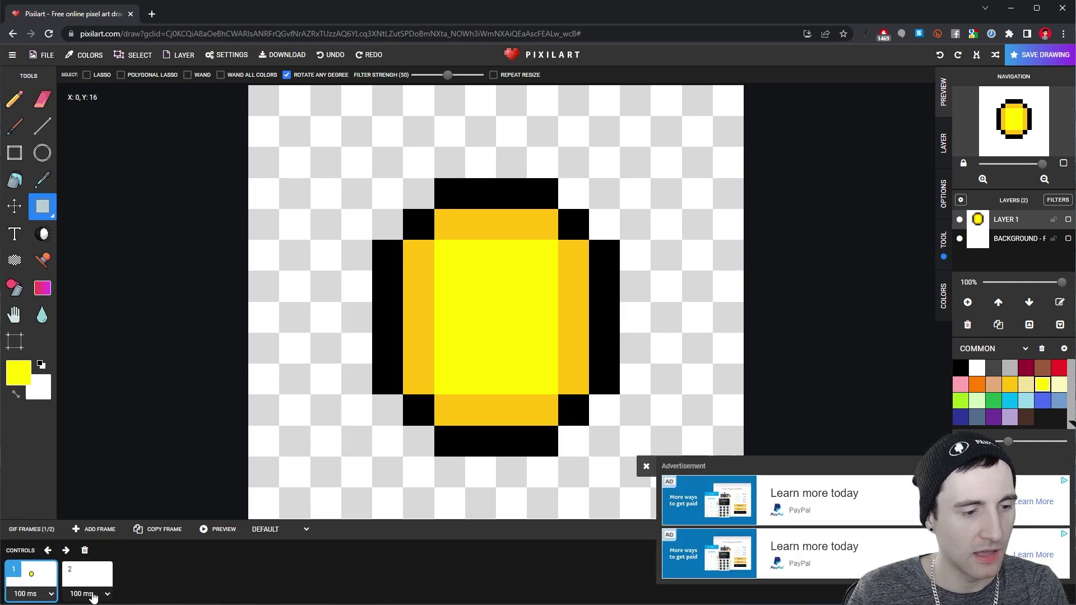
left_click(646, 466)
left_click(31, 585)
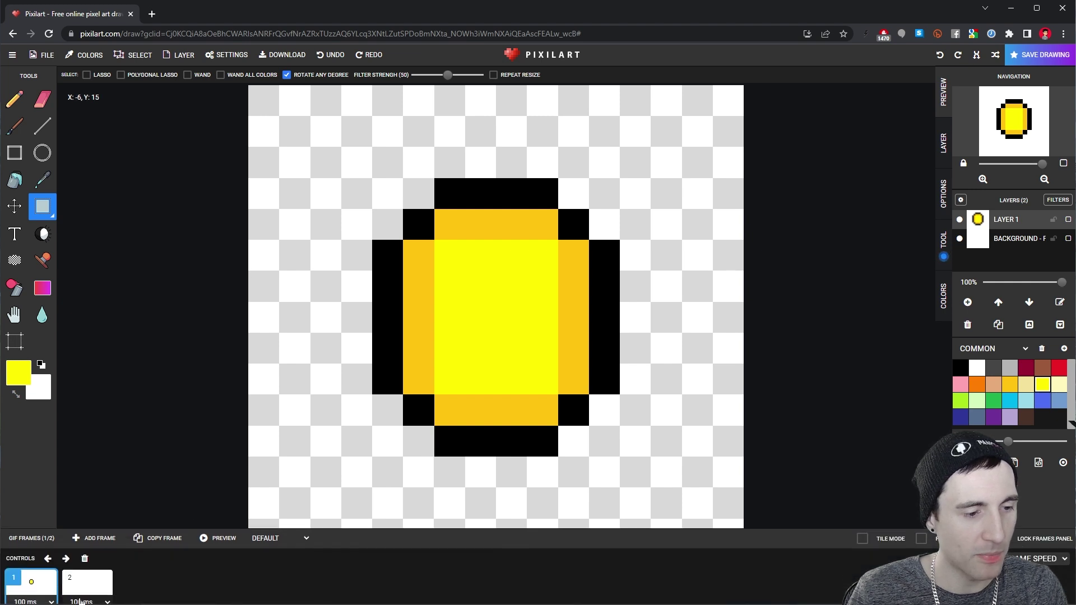
left_click(85, 571)
key("ctrl+v")
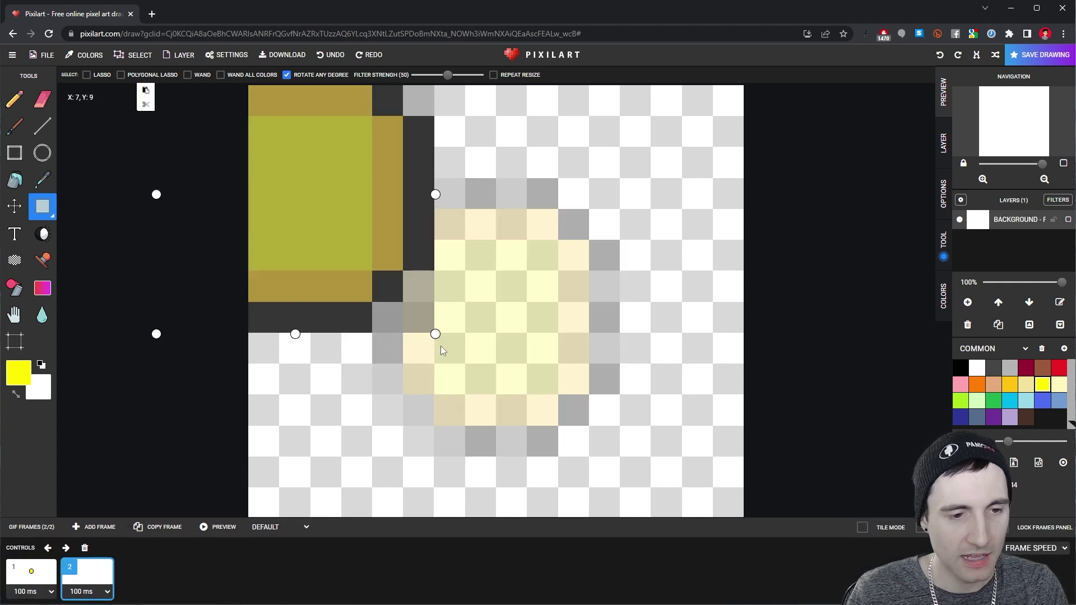
left_click_drag(355, 227, 556, 357)
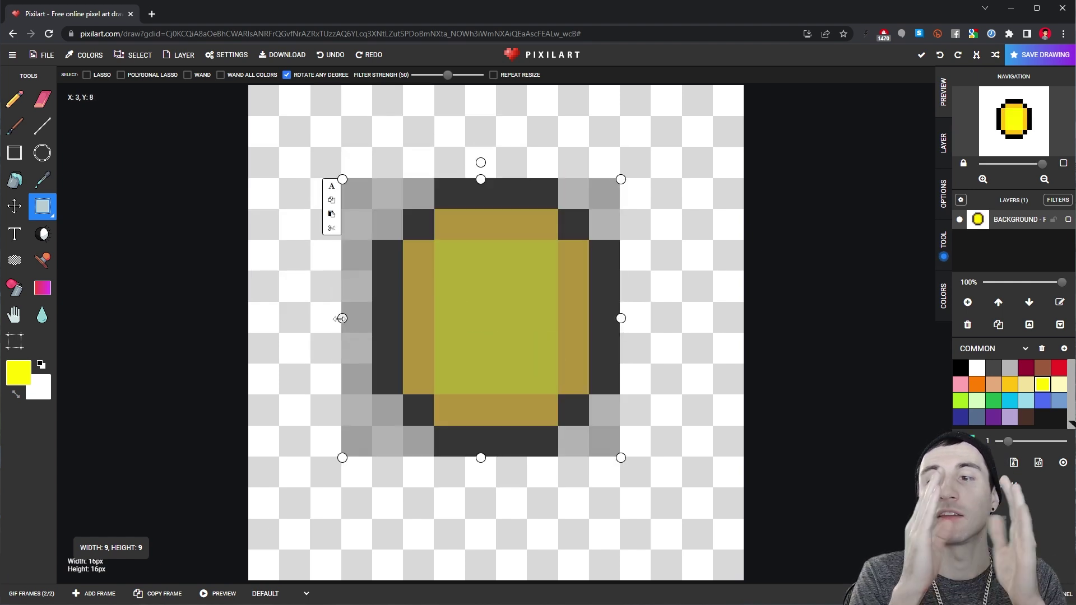
Narrow the pasted coin selection to 6 pixels wide and draw the coin's missing left edge in black with the Pencil.
left_click_drag(342, 318, 381, 327)
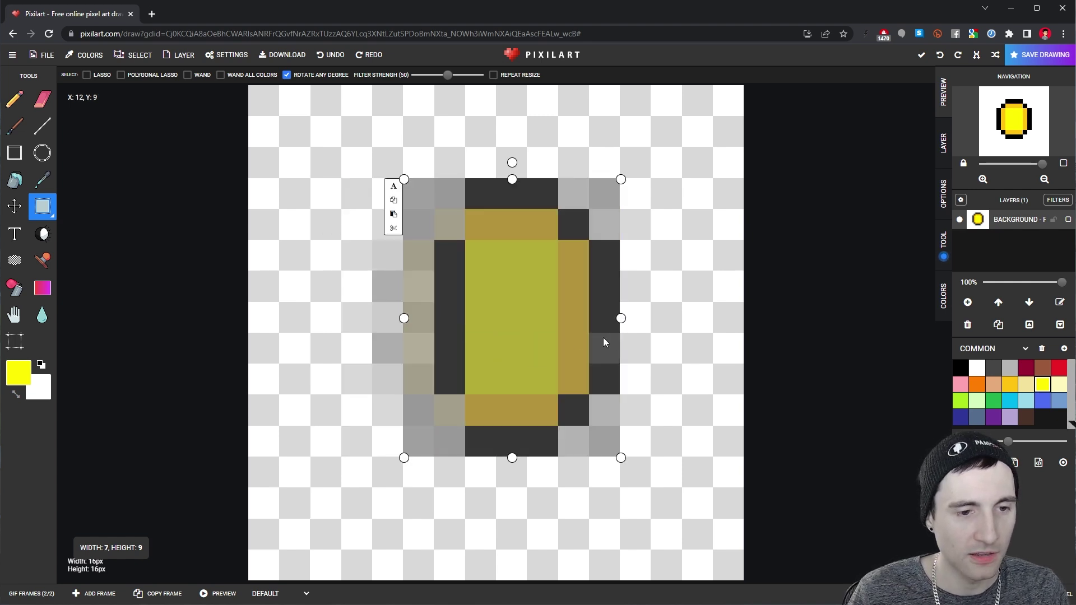
left_click_drag(620, 318, 582, 320)
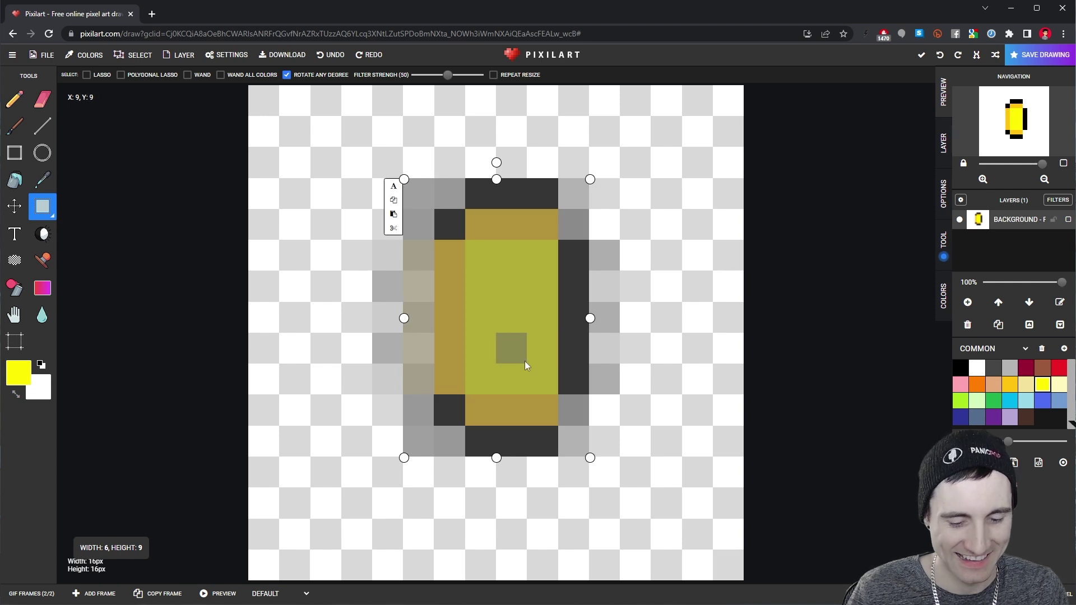
left_click(977, 368)
left_click(959, 368)
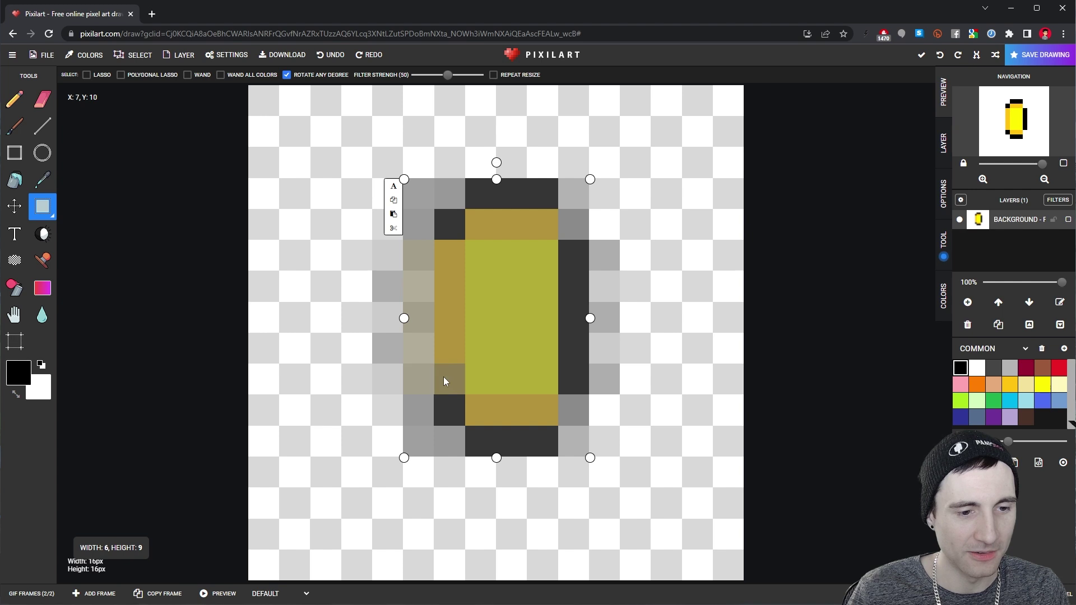
key("b")
left_click_drag(423, 375, 421, 260)
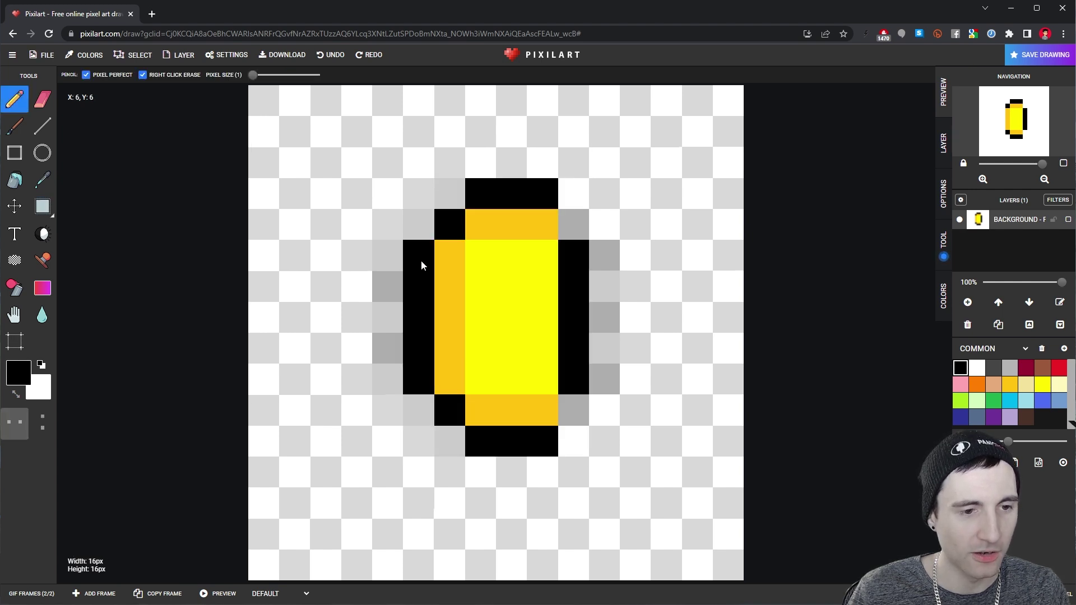
Complete frame 2's outline with black pixels at the coin's upper and lower right corners, turn off mirroring and erase the stray upper-left pixel.
left_click(569, 227)
left_click(418, 224)
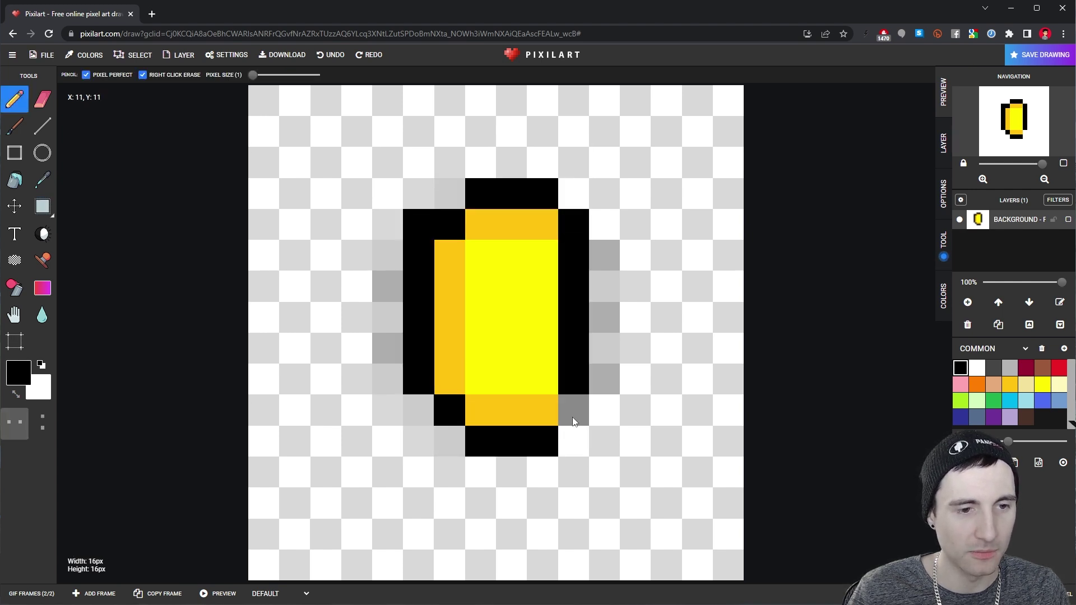
left_click(15, 422)
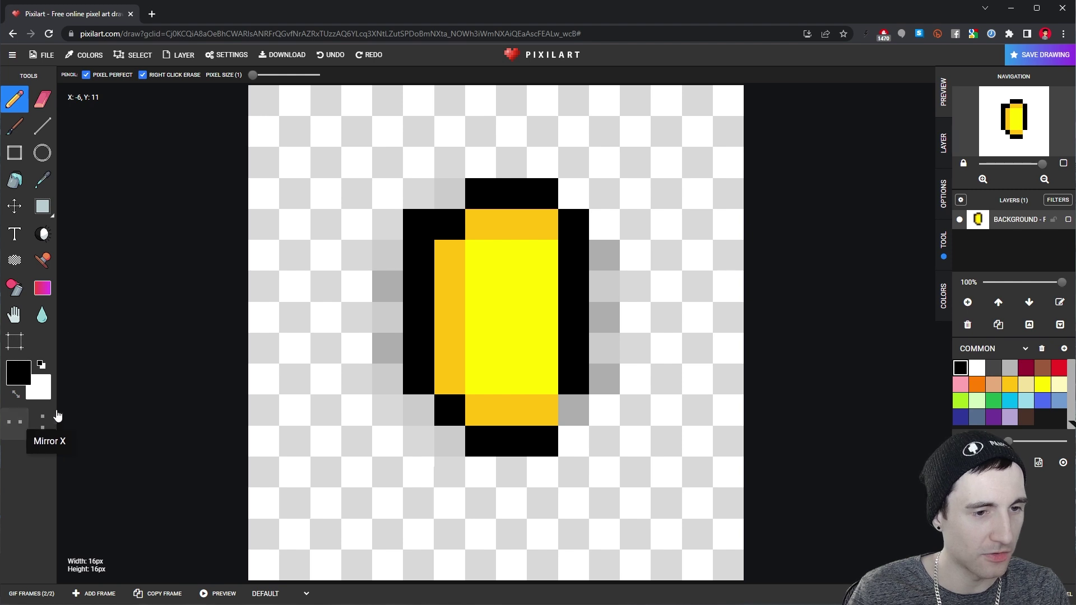
left_click(571, 398)
key("e")
left_click(417, 234)
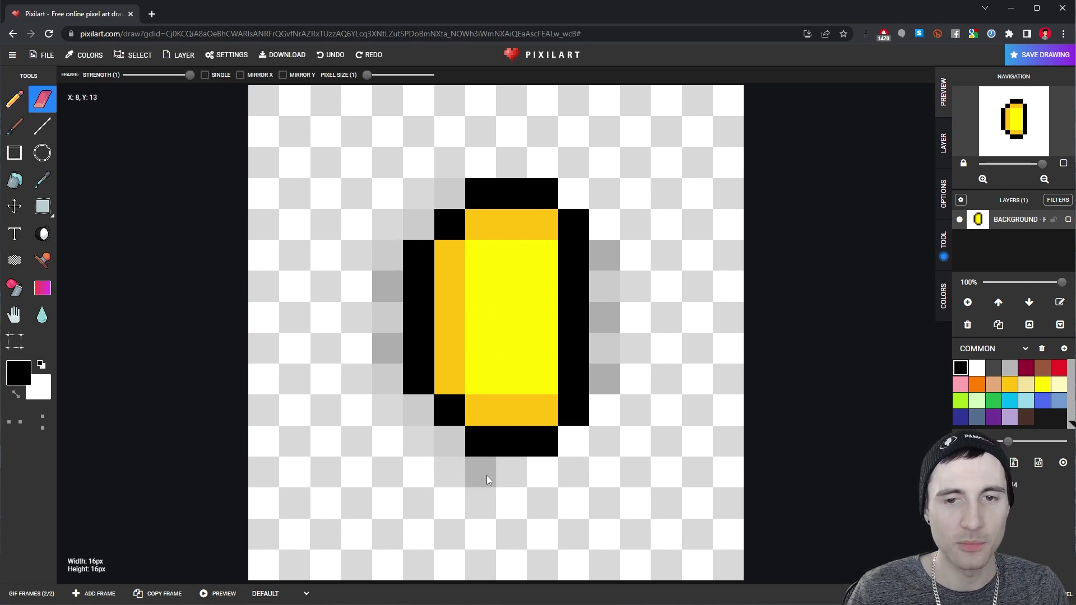
Go to frame 1 and preview the coin animation, closing the preview when done.
left_click(33, 593)
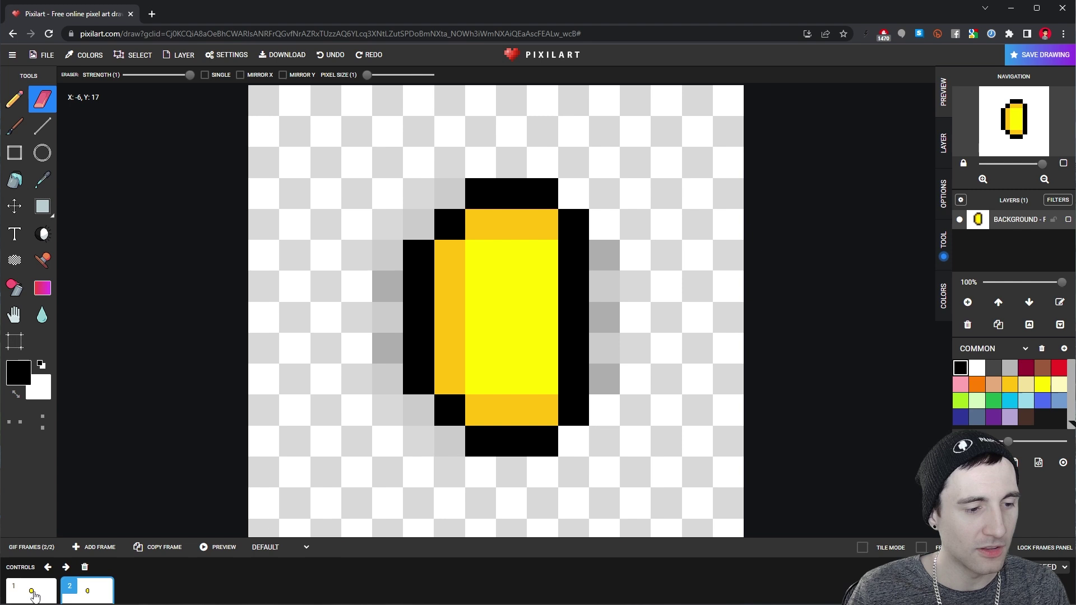
left_click(32, 581)
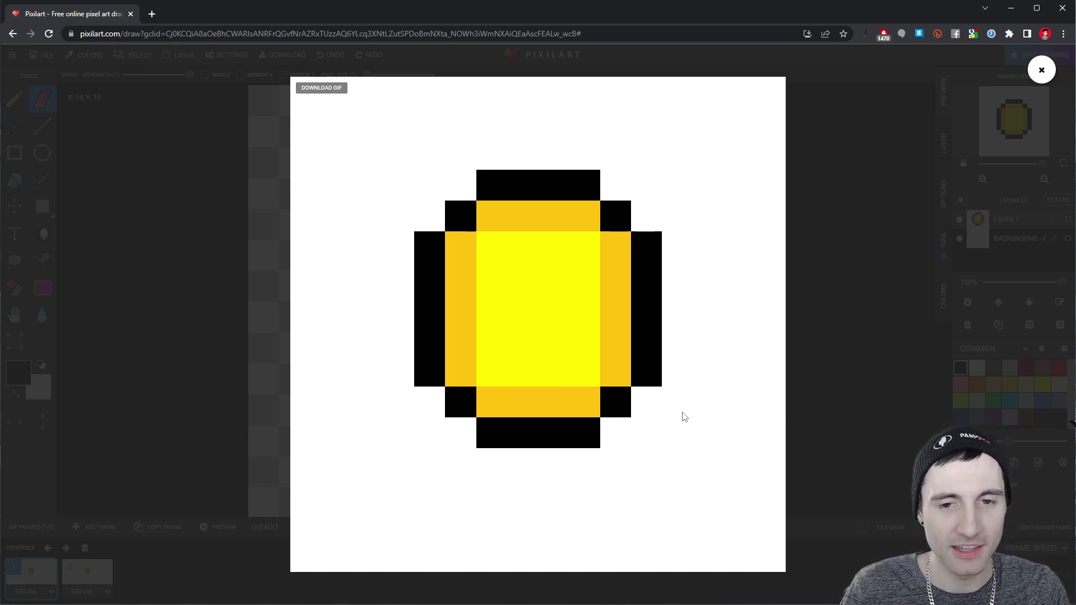
key("Escape")
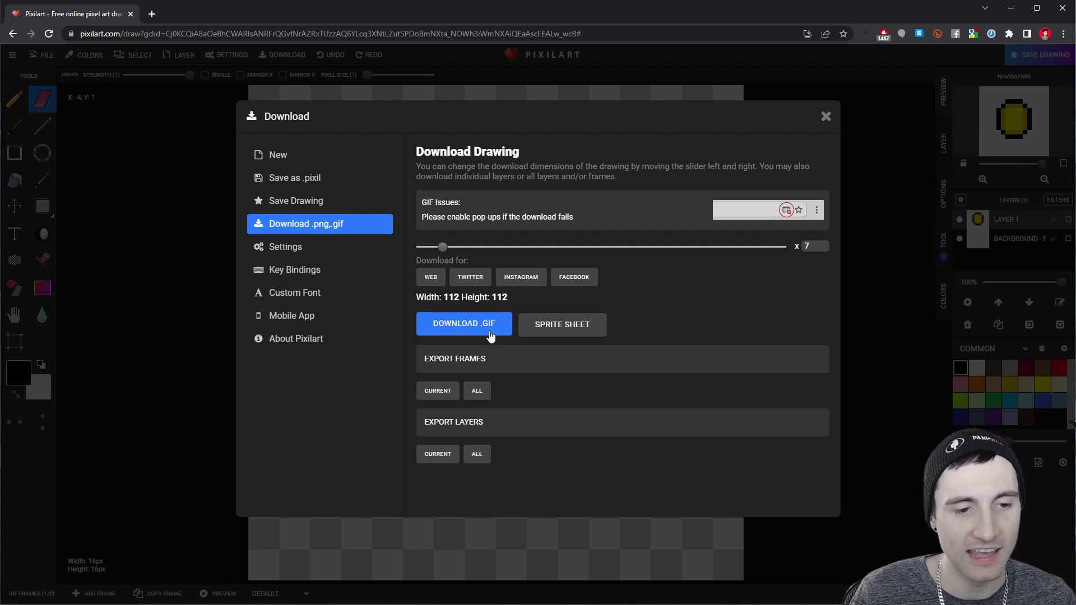
Download the coin animation as a sprite sheet at 7x scale and open the downloaded image.
left_click(563, 325)
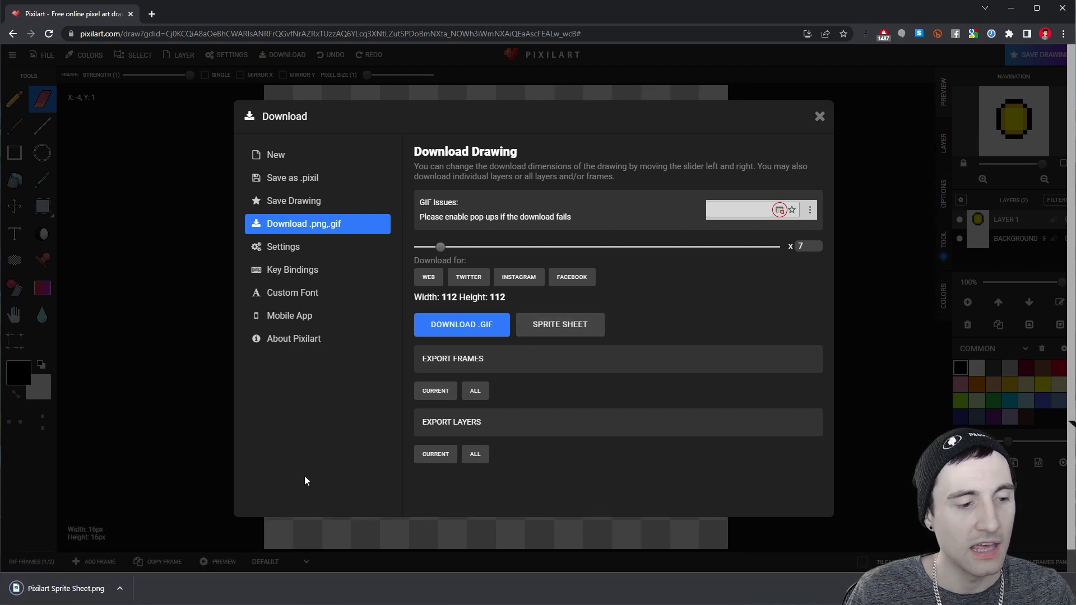
left_click(64, 590)
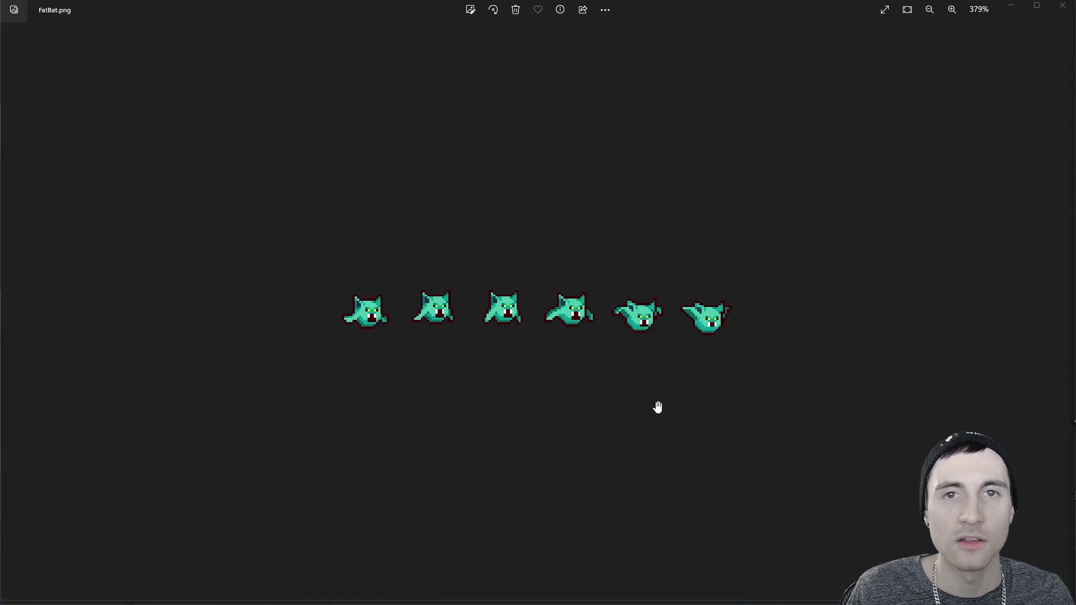
key("ctrl+plus")
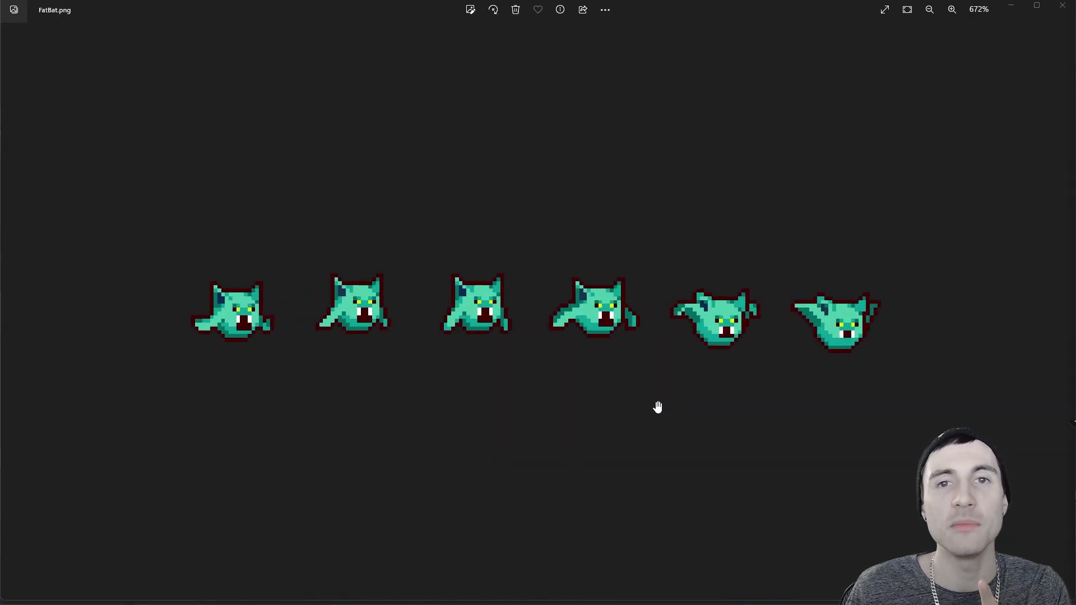